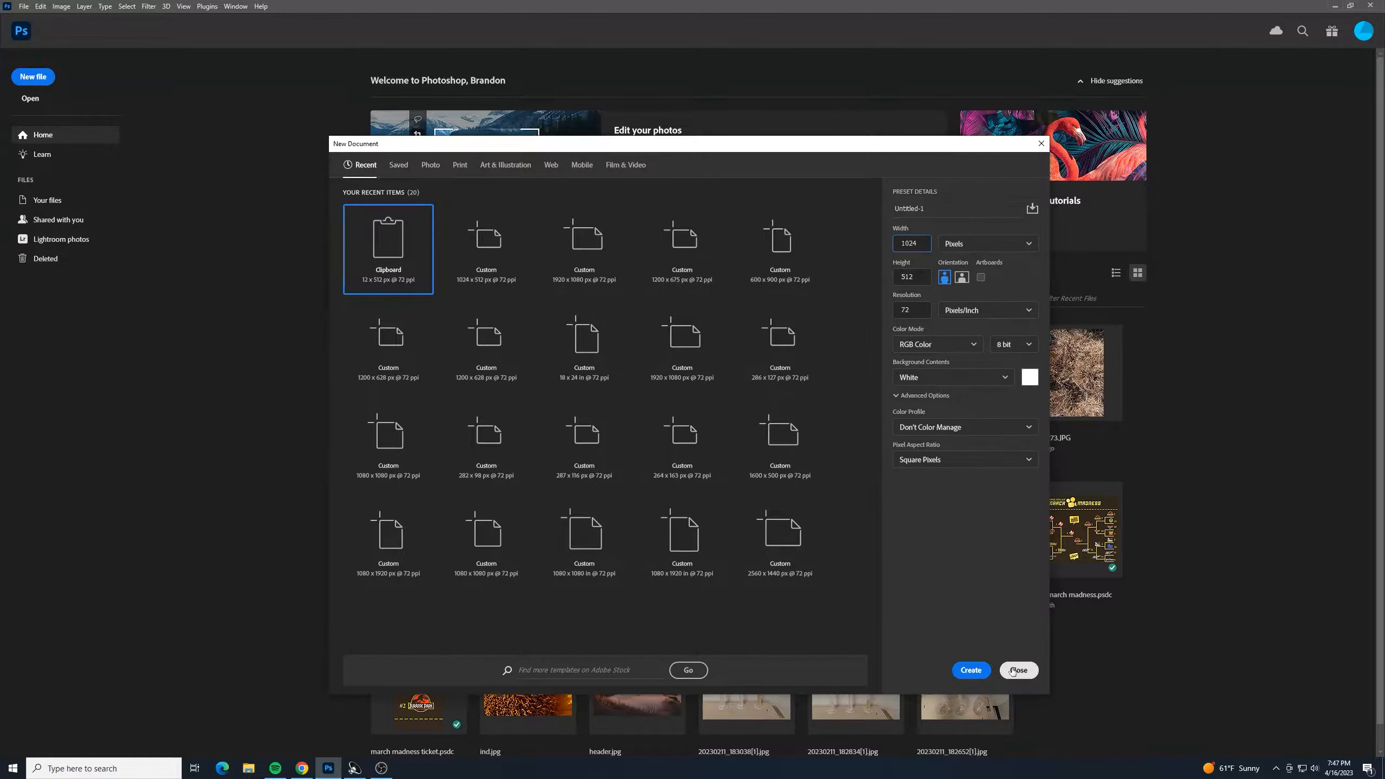
Create the 1024 × 512 px document and paste in the burger photo copied from the Unsplash page open in Chrome
click(970, 670)
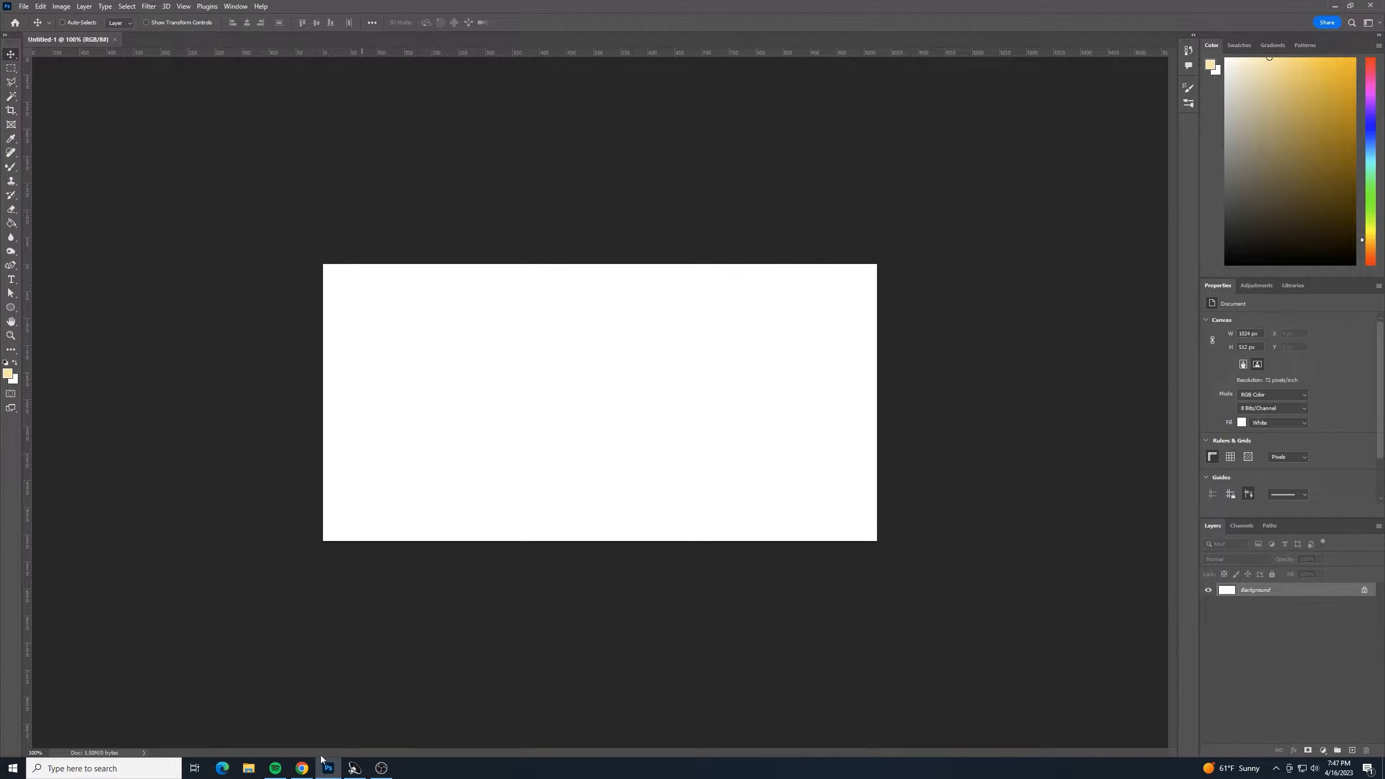
click(301, 770)
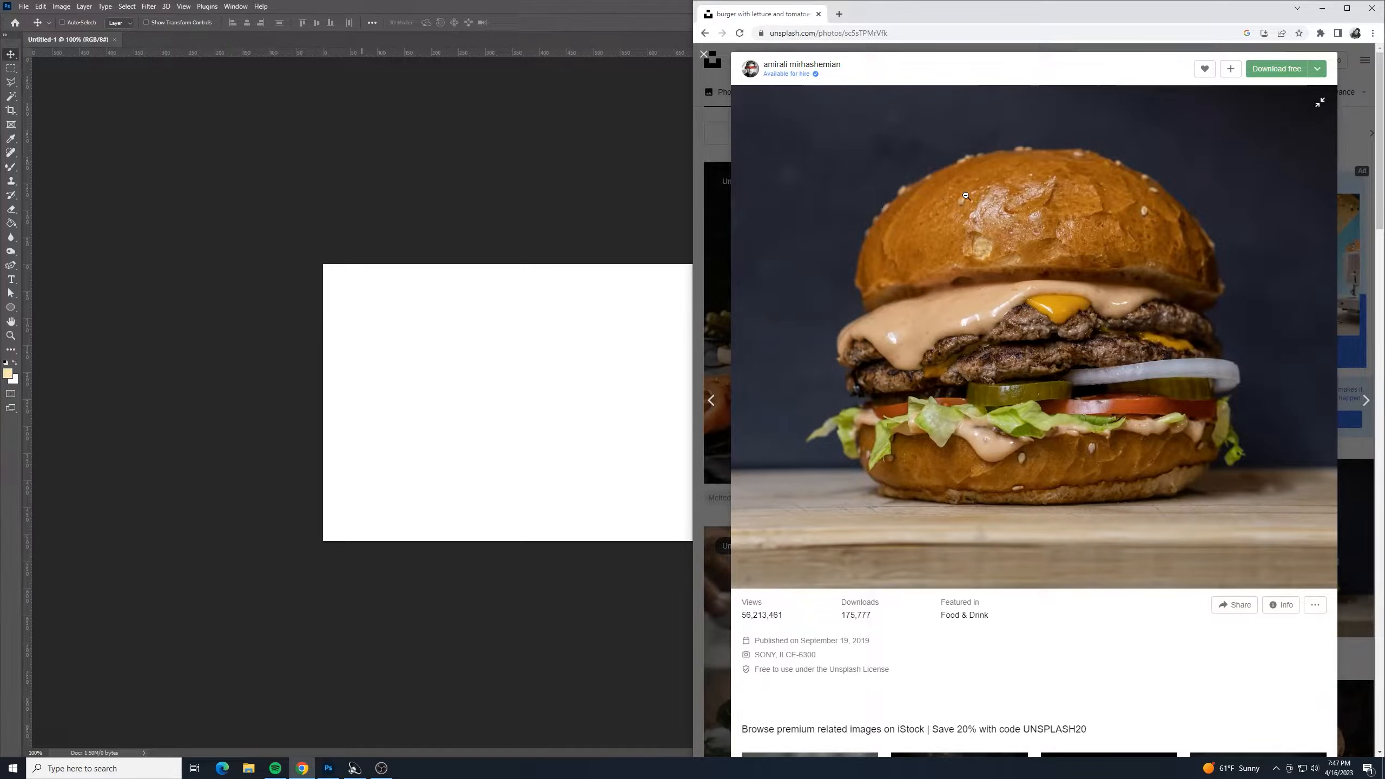
click(999, 271)
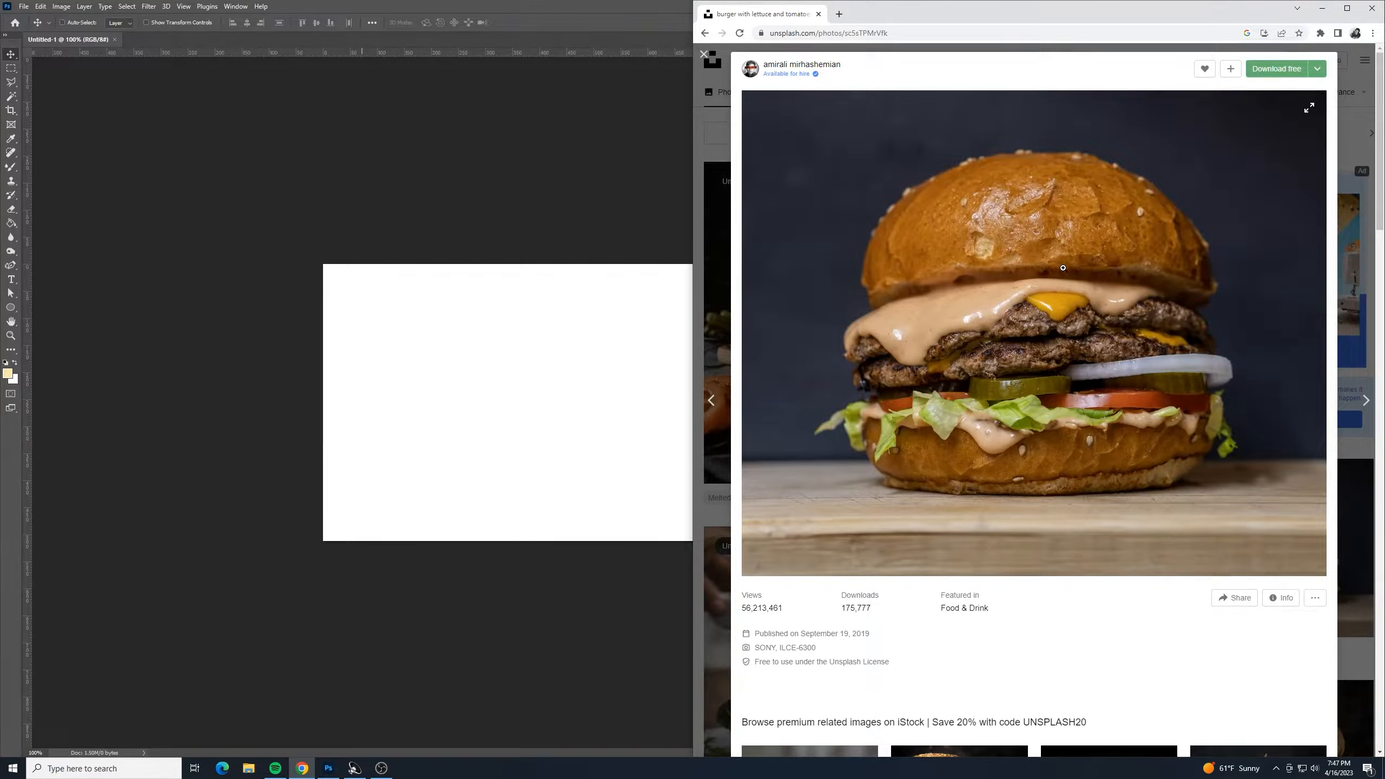
click(972, 231)
right_click(971, 318)
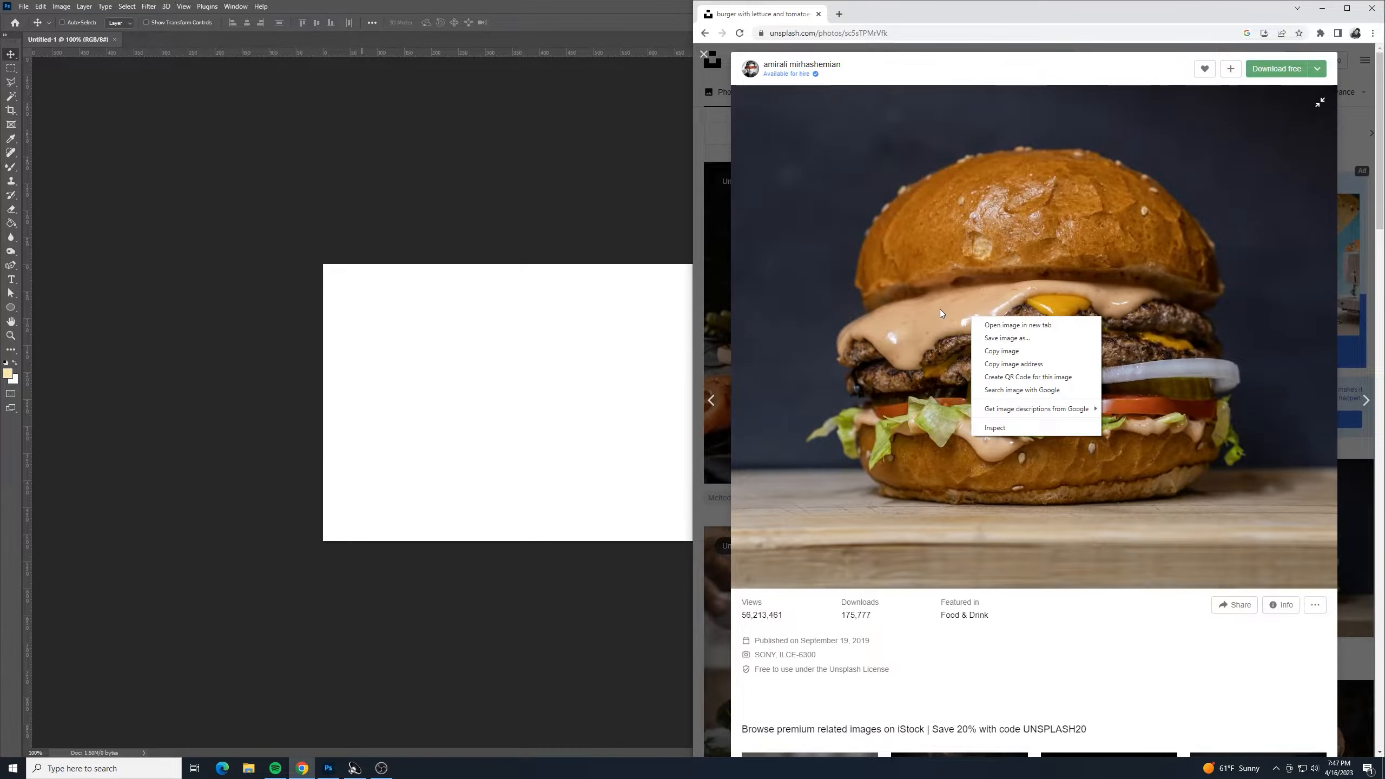
click(992, 351)
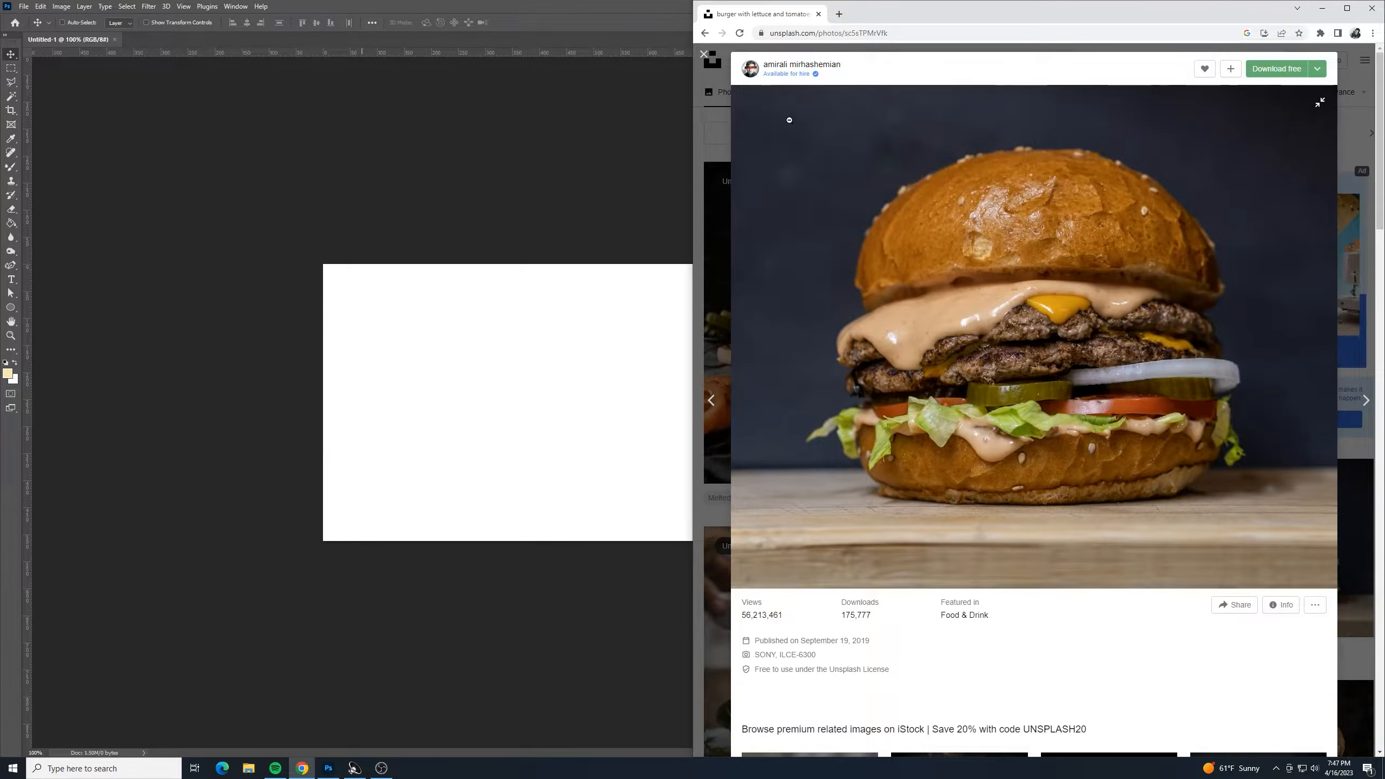
click(1322, 8)
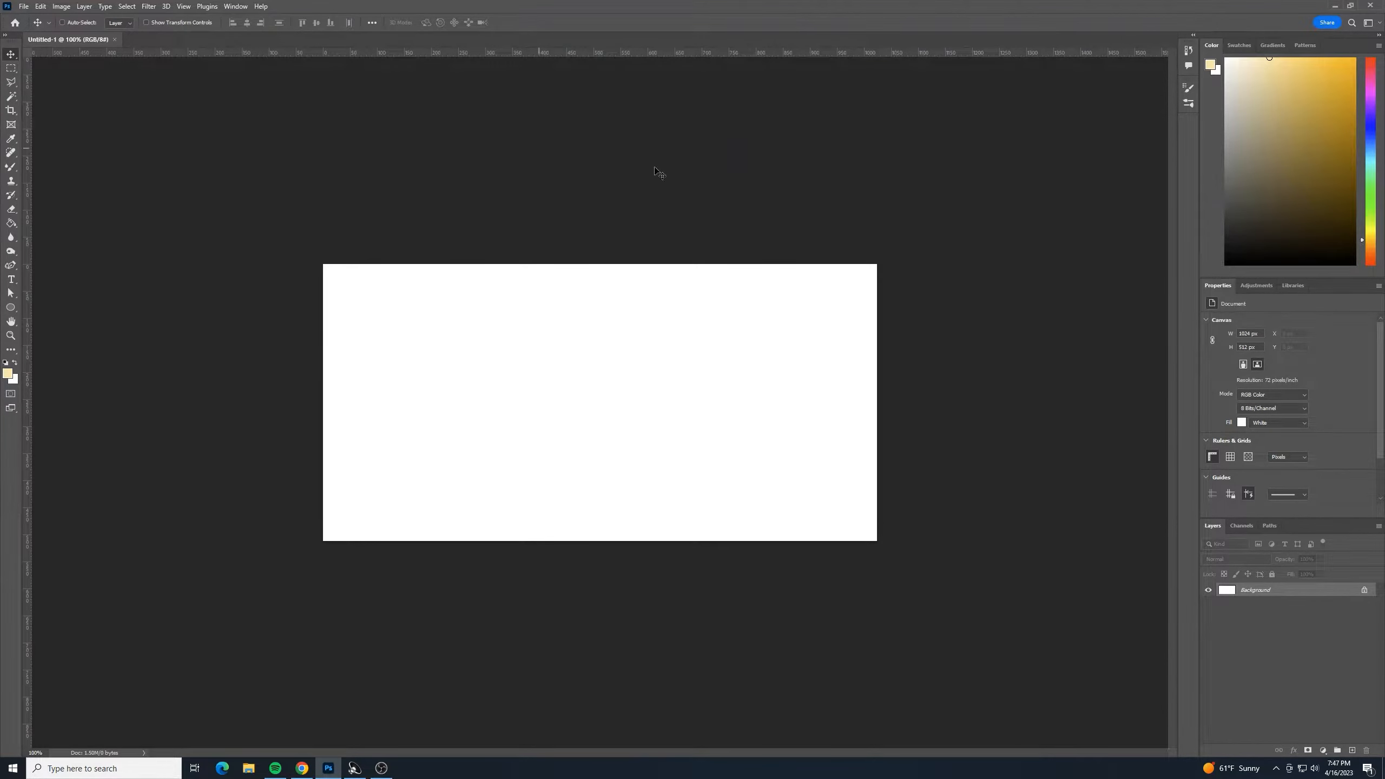
key(ctrl+v)
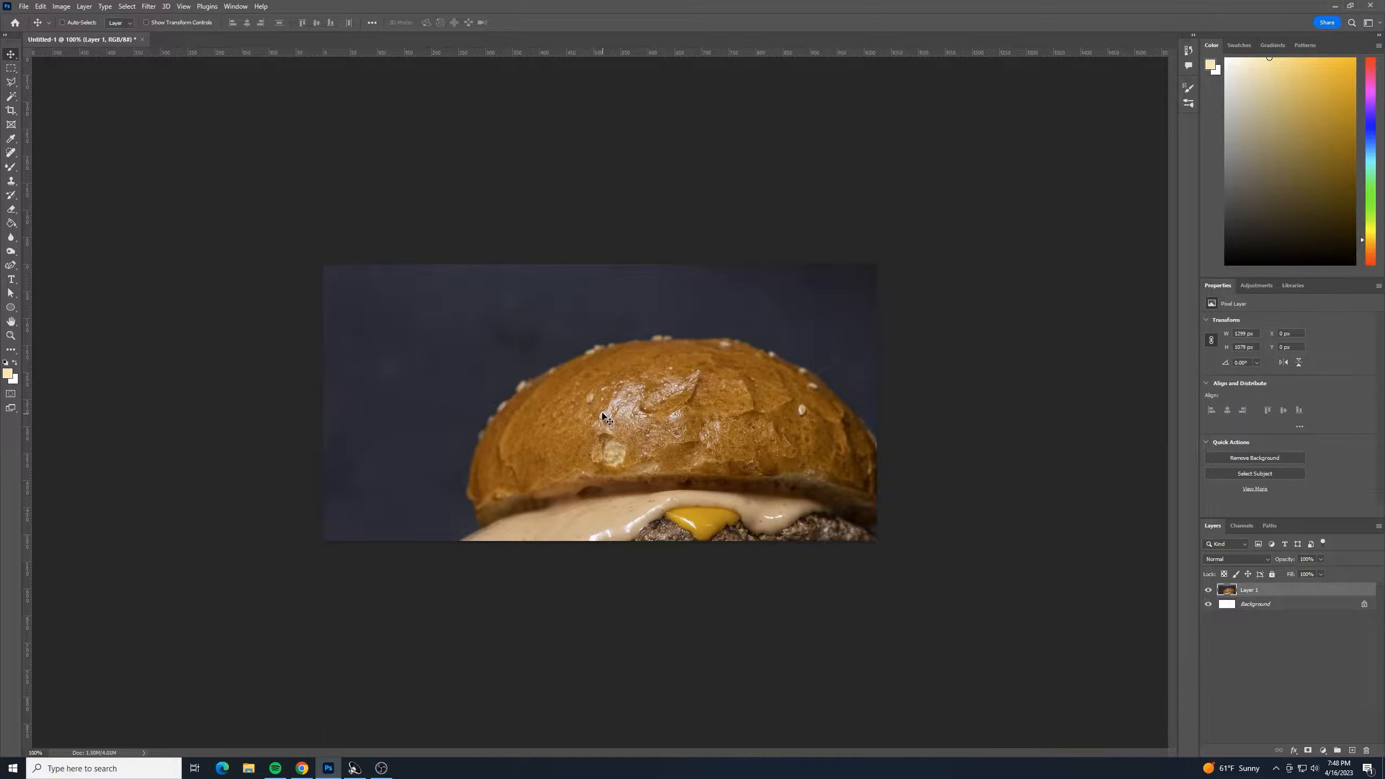
Scale the burger photo down to about 943 × 795 px and position it so the burger fills the canvas height
drag(600, 412, 537, 298)
key(ctrl+t)
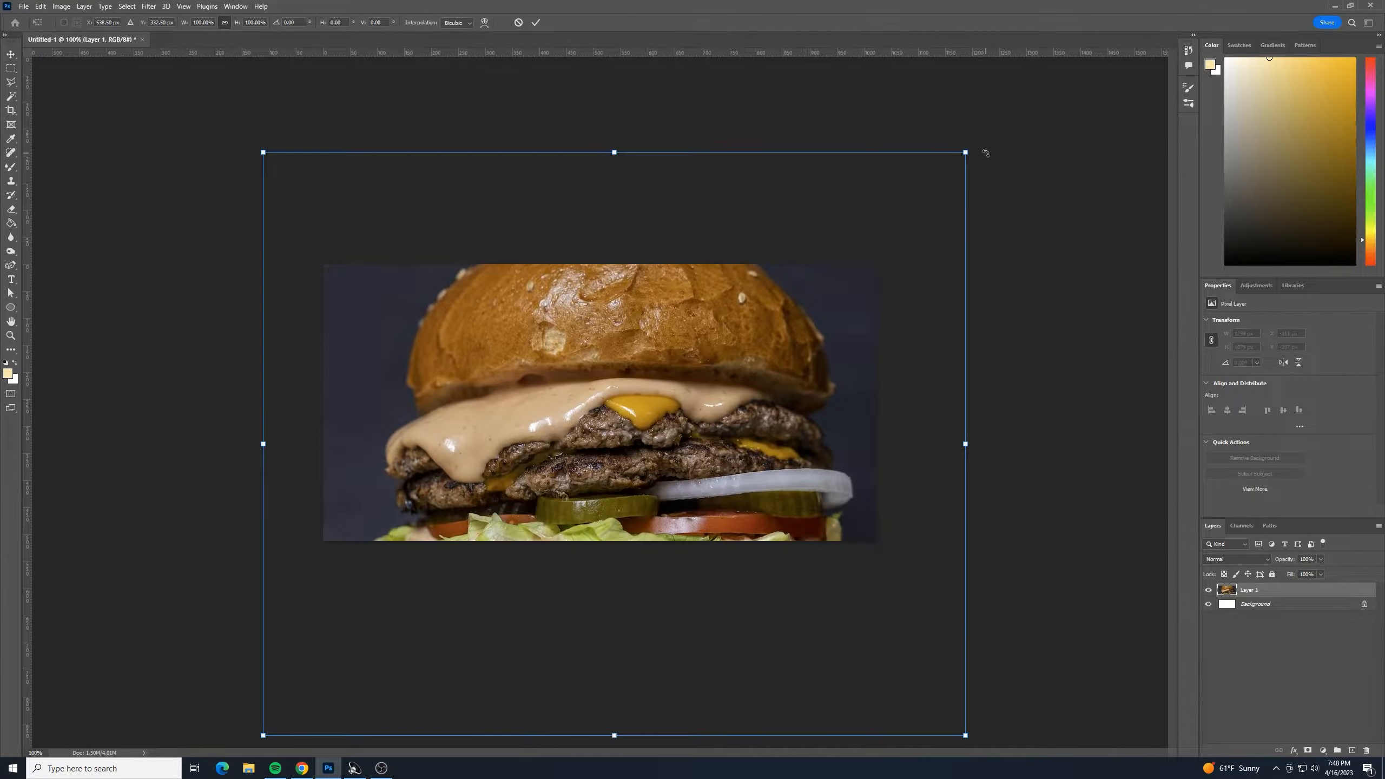
drag(961, 157, 907, 192)
drag(754, 403, 787, 303)
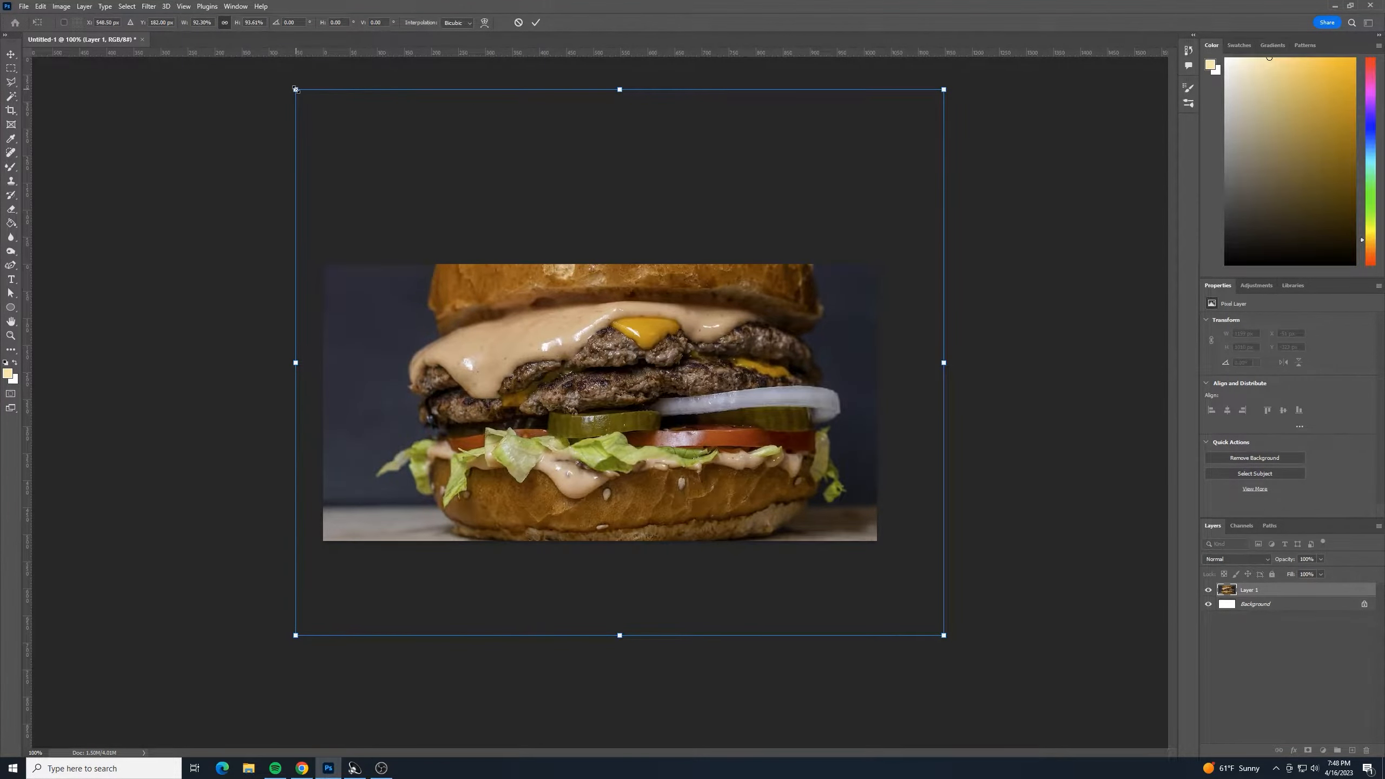
drag(294, 89, 375, 273)
drag(703, 367, 639, 358)
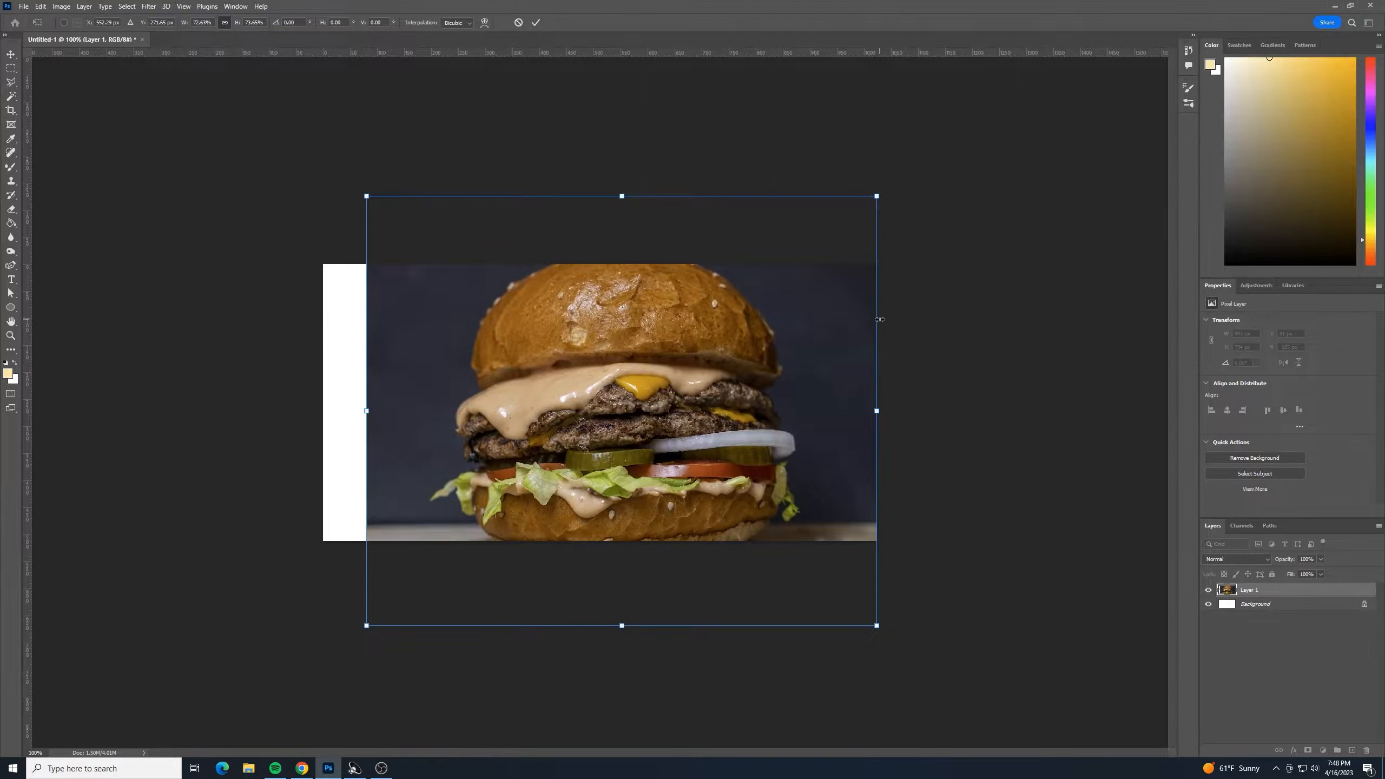
key(Return)
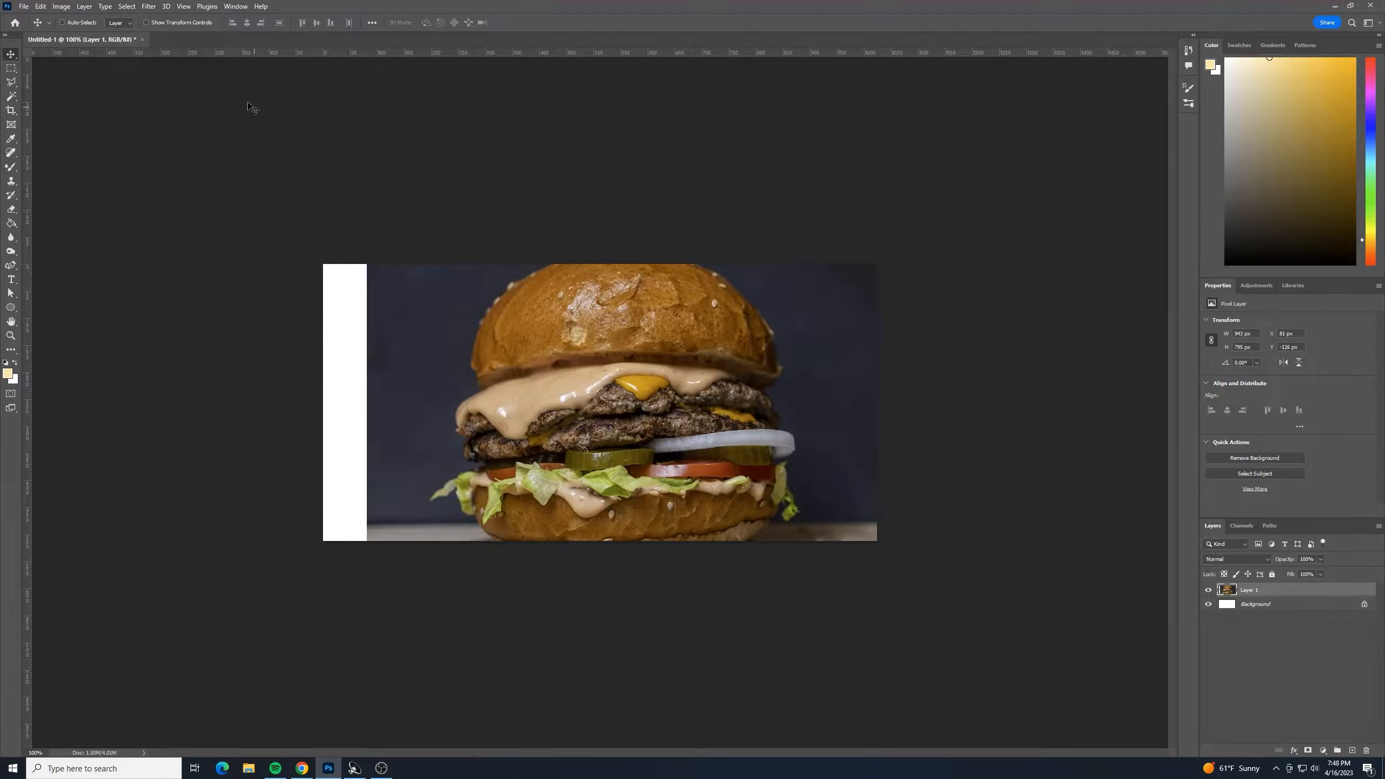
Activate the Rectangular Marquee tool
click(21, 72)
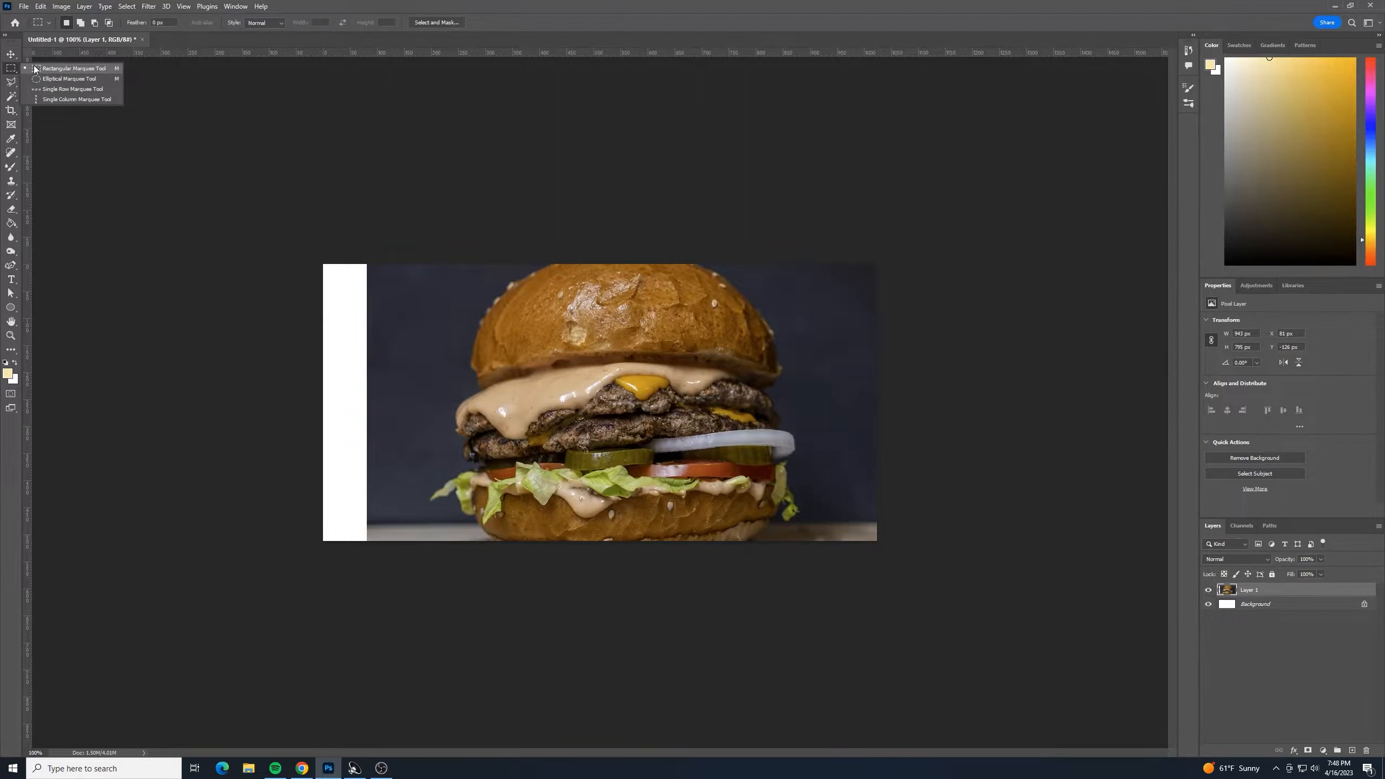
click(65, 68)
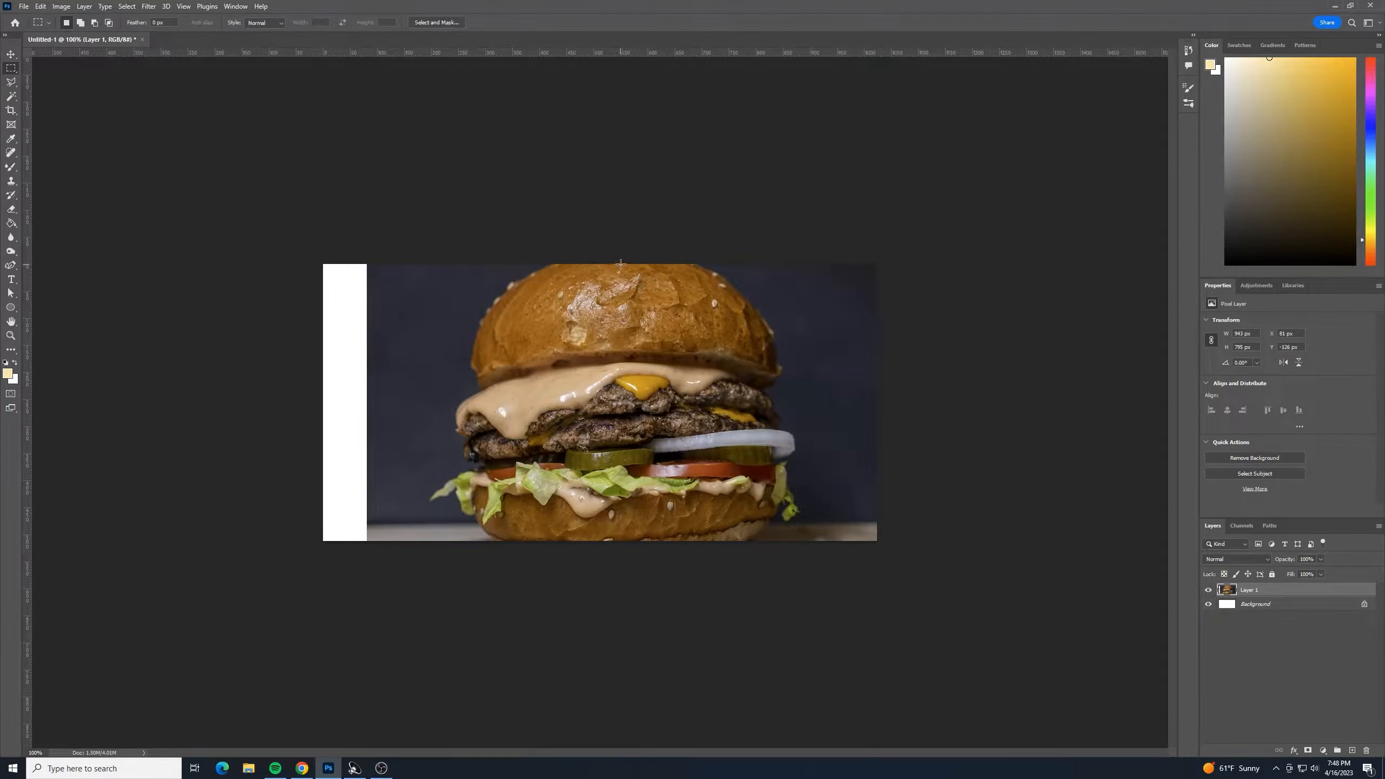
drag(620, 264, 635, 557)
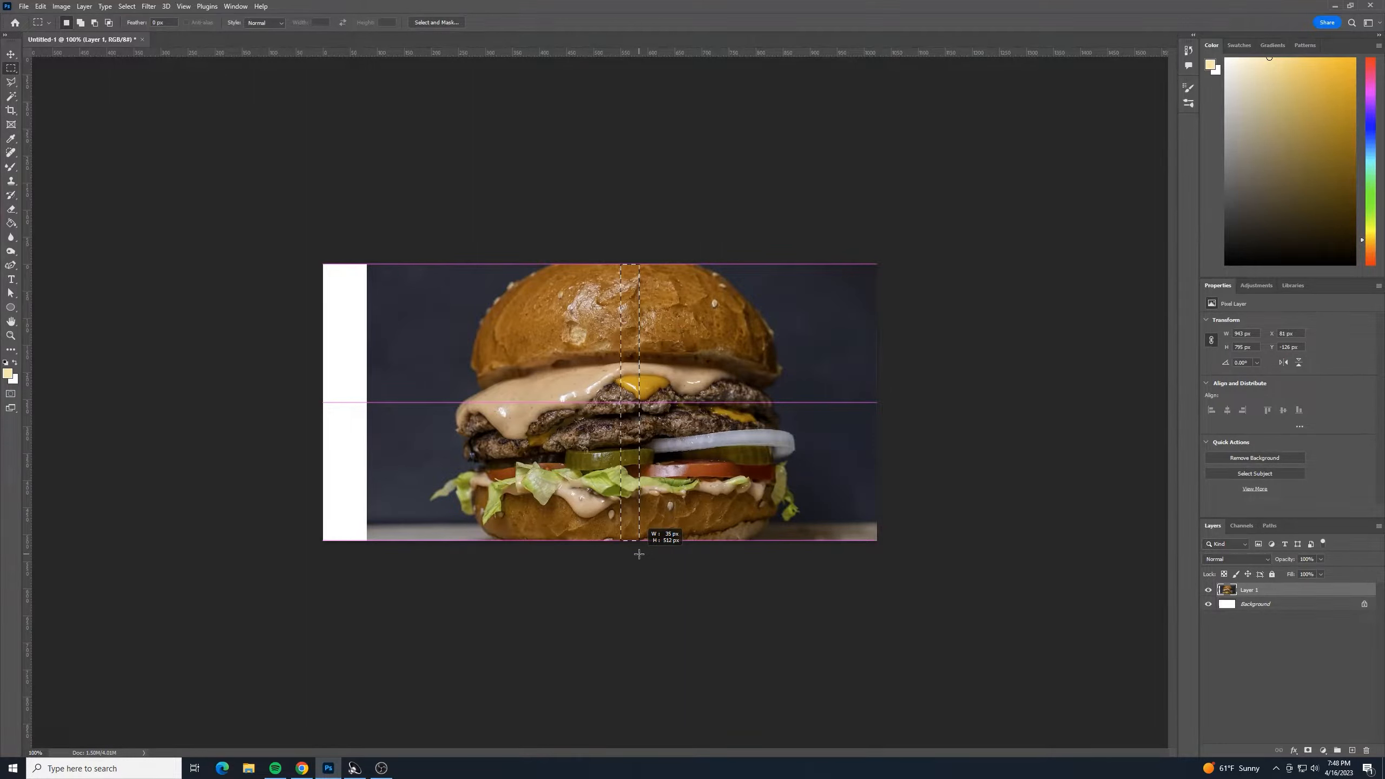
drag(639, 555, 642, 406)
key(ctrl+d)
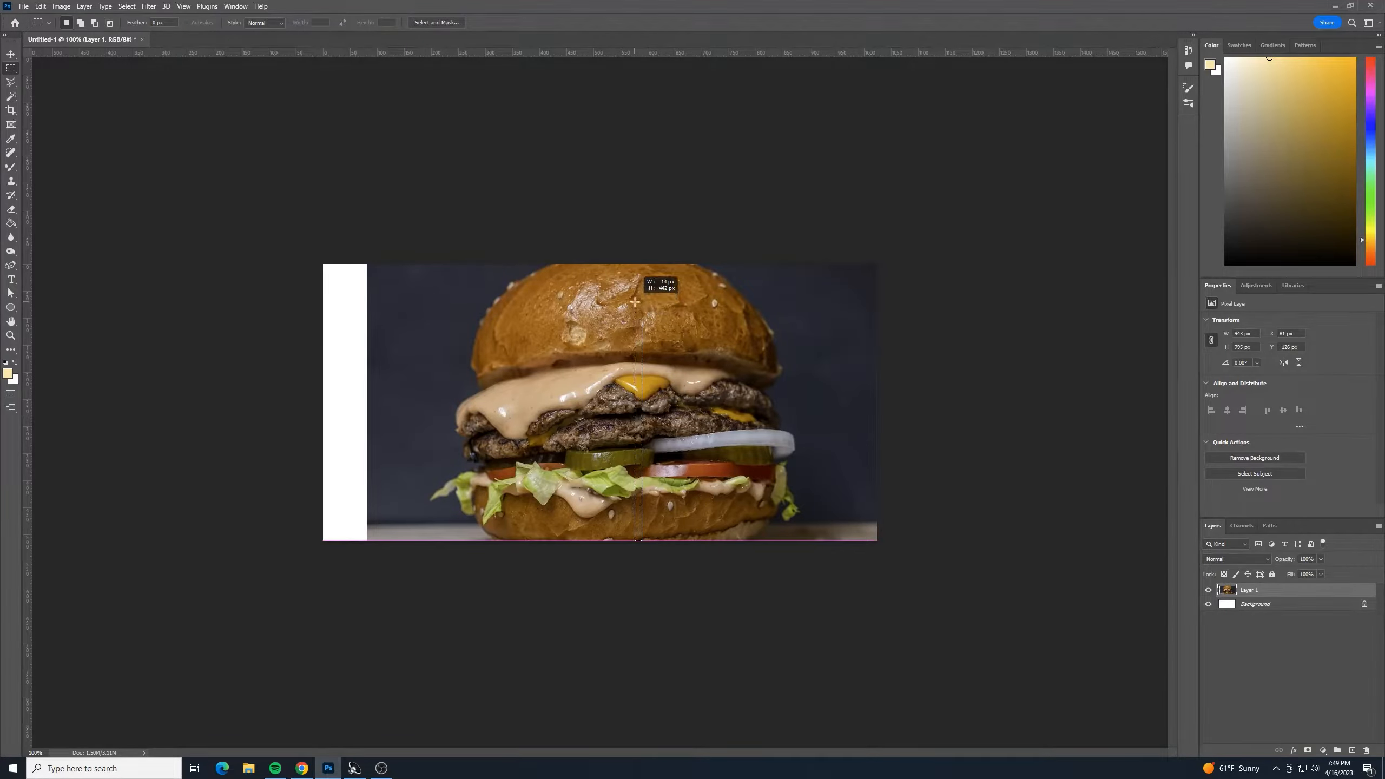
drag(636, 302, 632, 248)
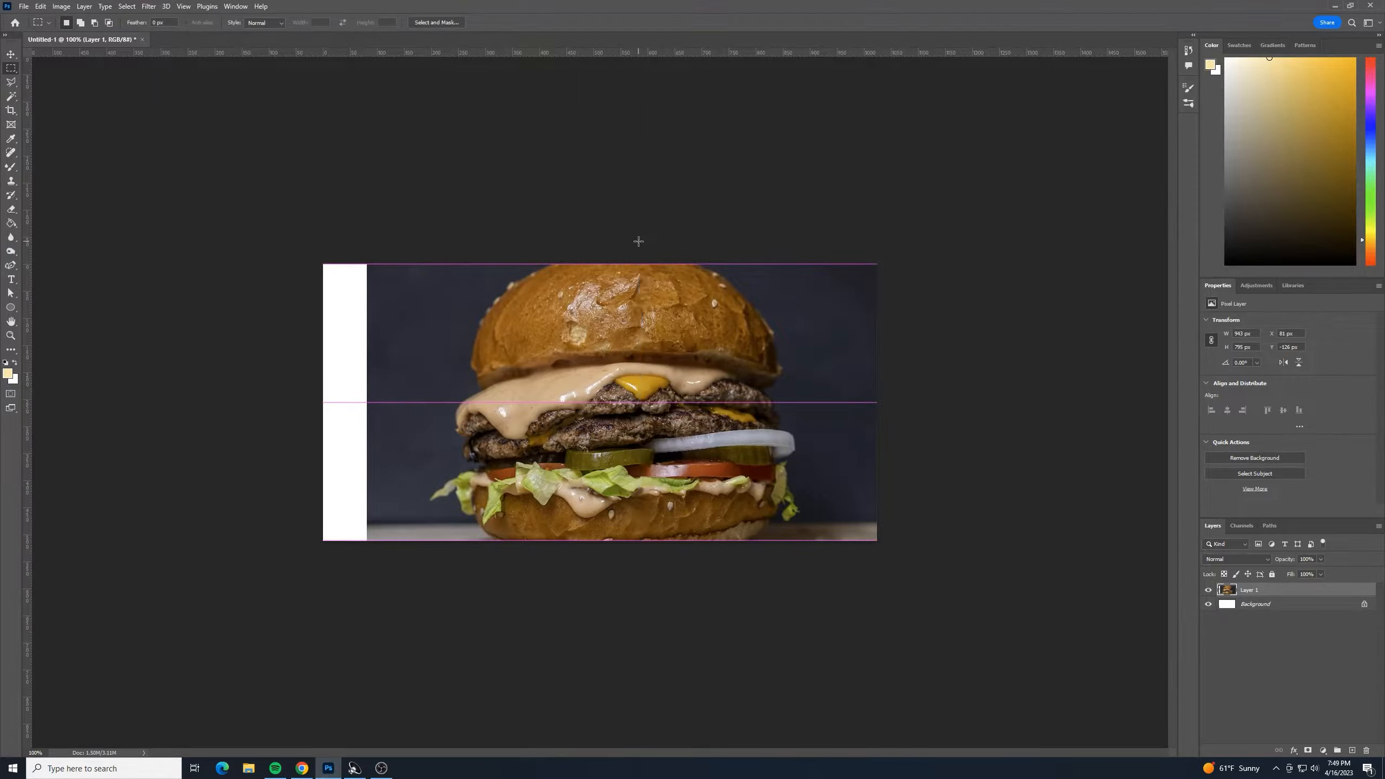
Copy a full-height strip about 7 px wide through the middle of the burger to a new layer, and hide the photo layer
drag(639, 241, 642, 548)
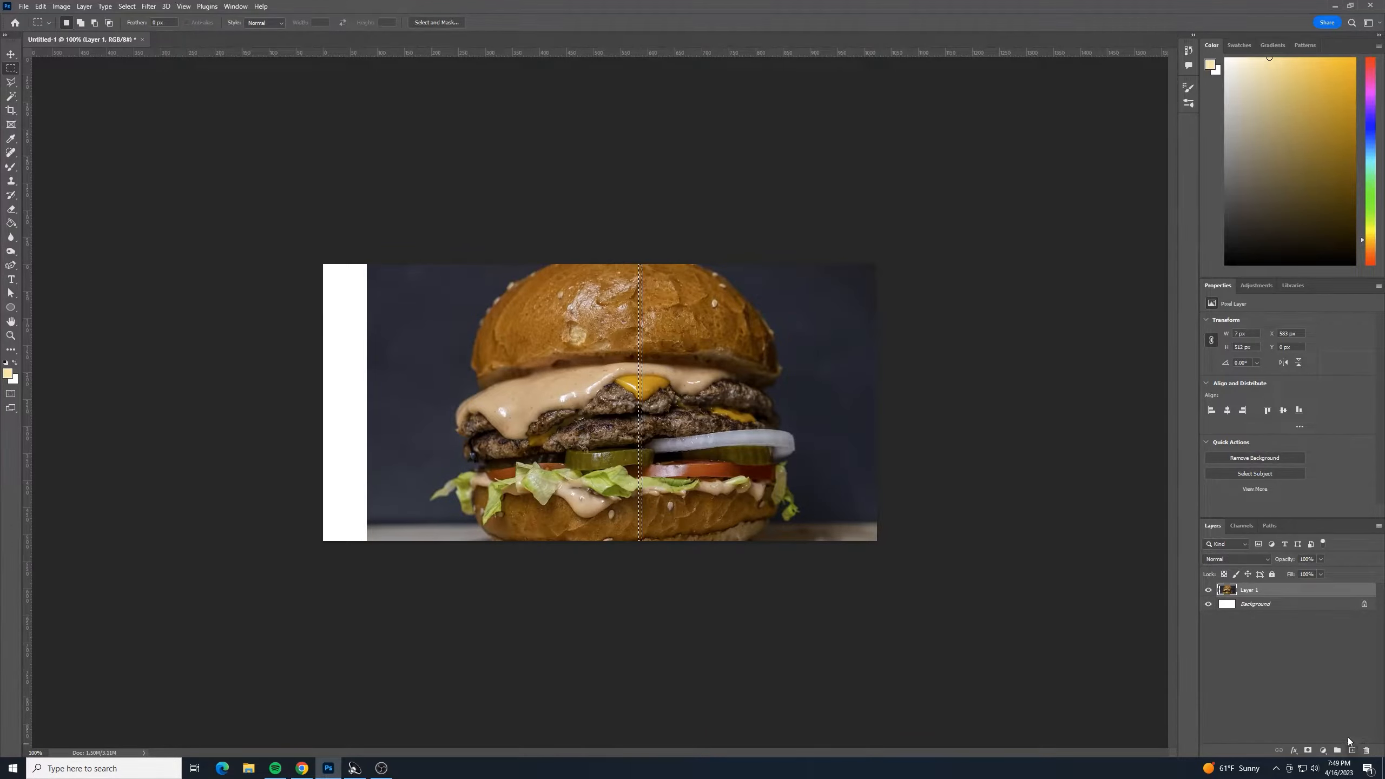
key(ctrl+j)
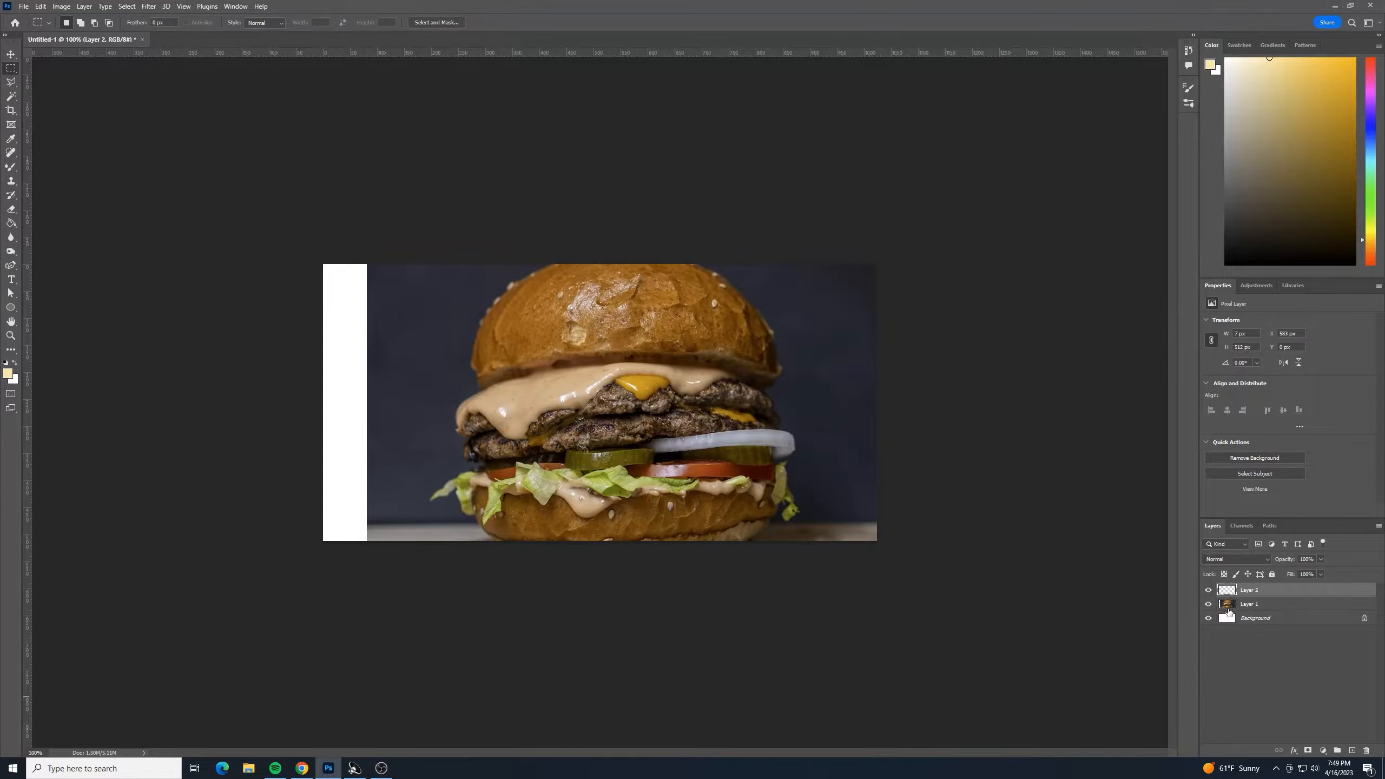
click(1208, 605)
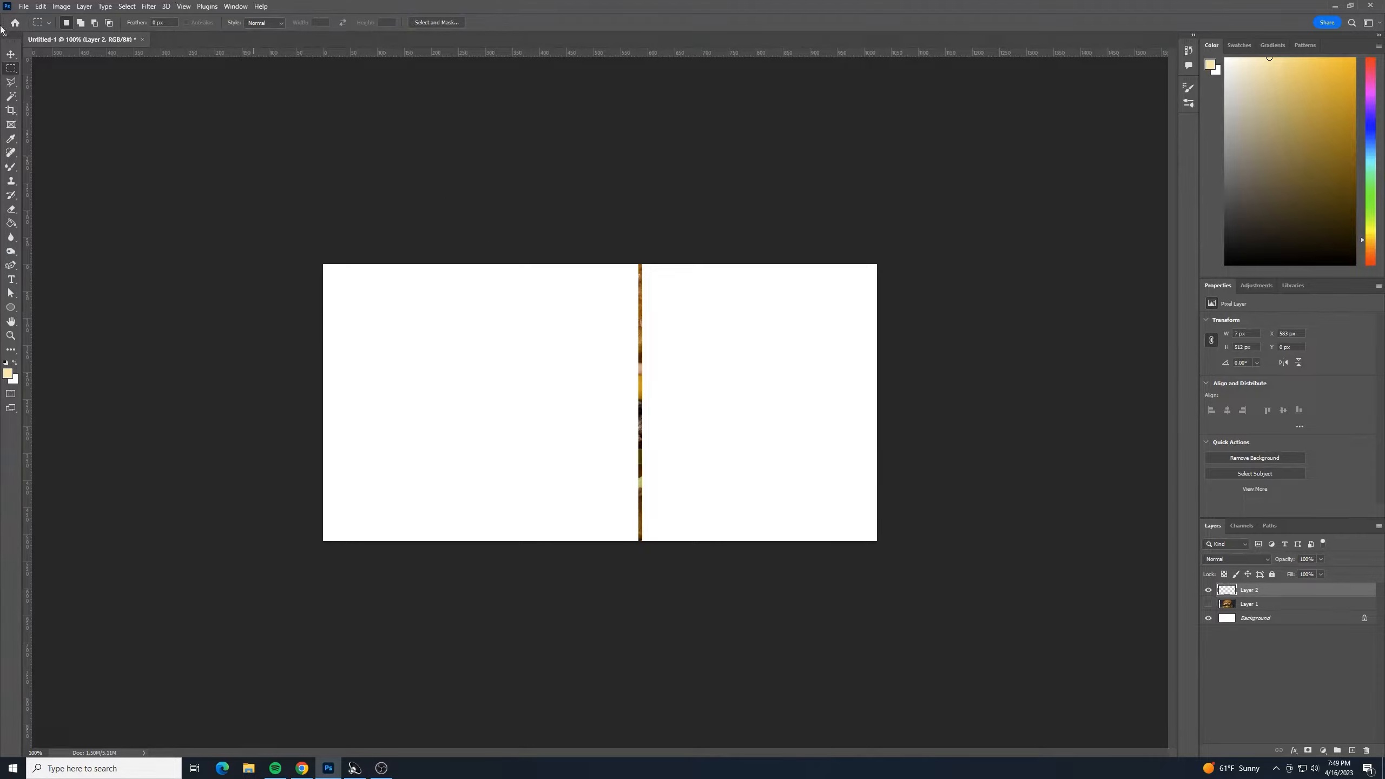
Stretch the copied burger strip horizontally to both canvas edges so it covers the full 1024 px width
click(10, 54)
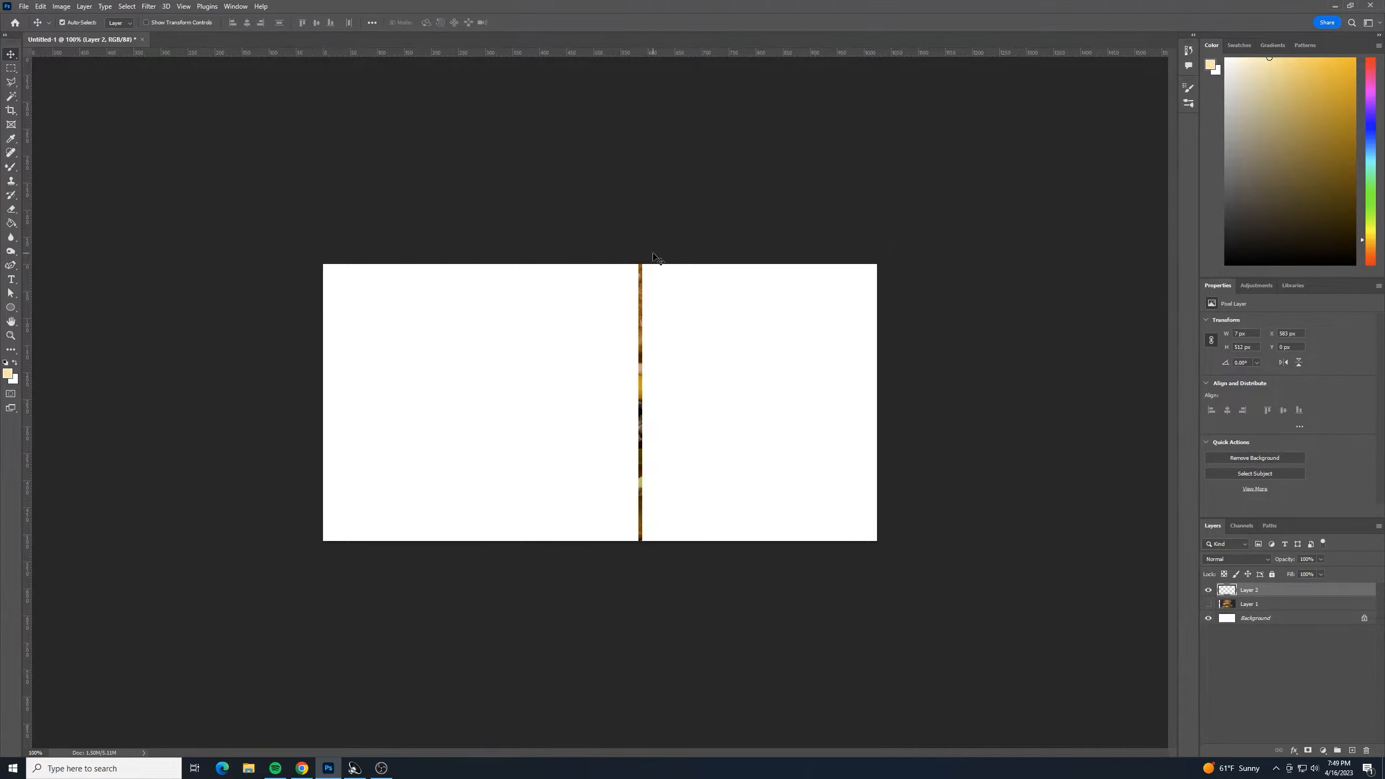
key(ctrl+t)
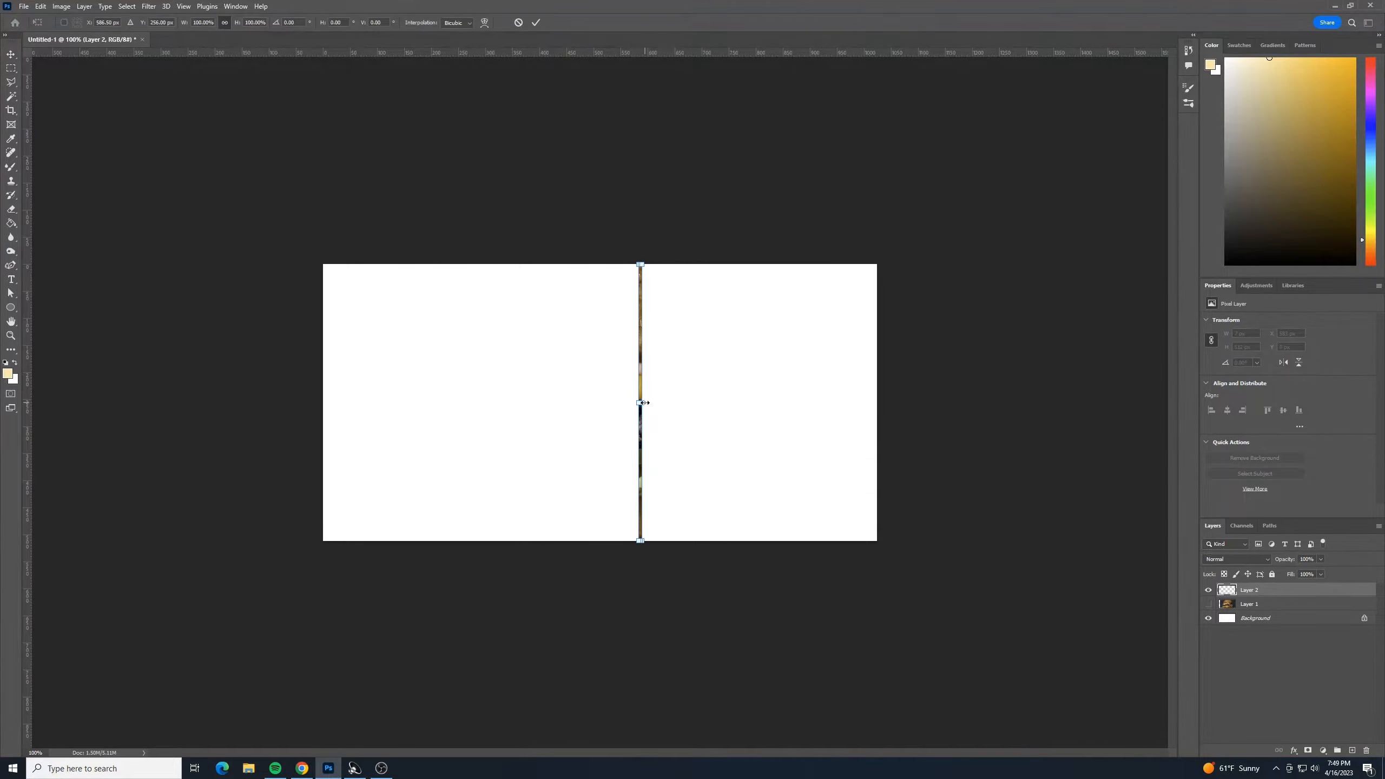
drag(643, 402, 884, 395)
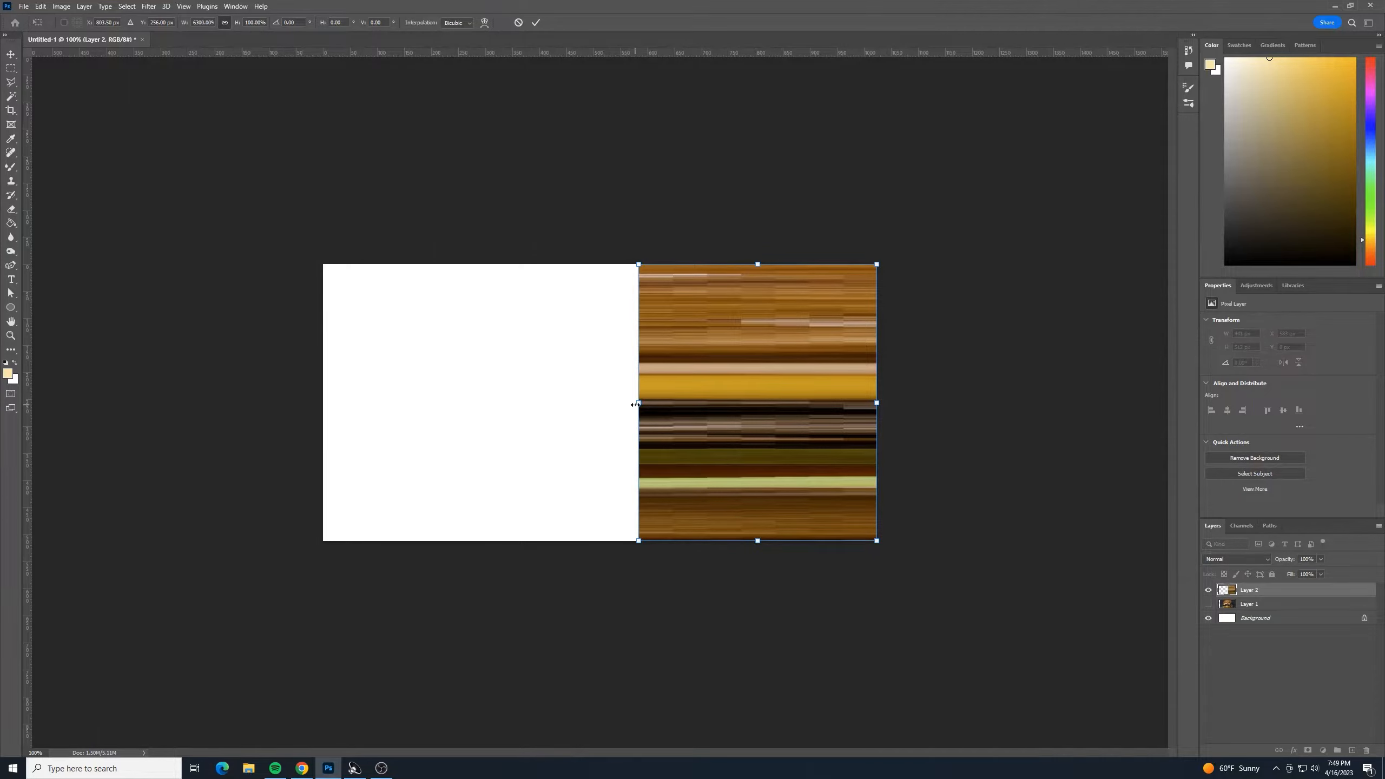
drag(639, 403, 323, 431)
key(Return)
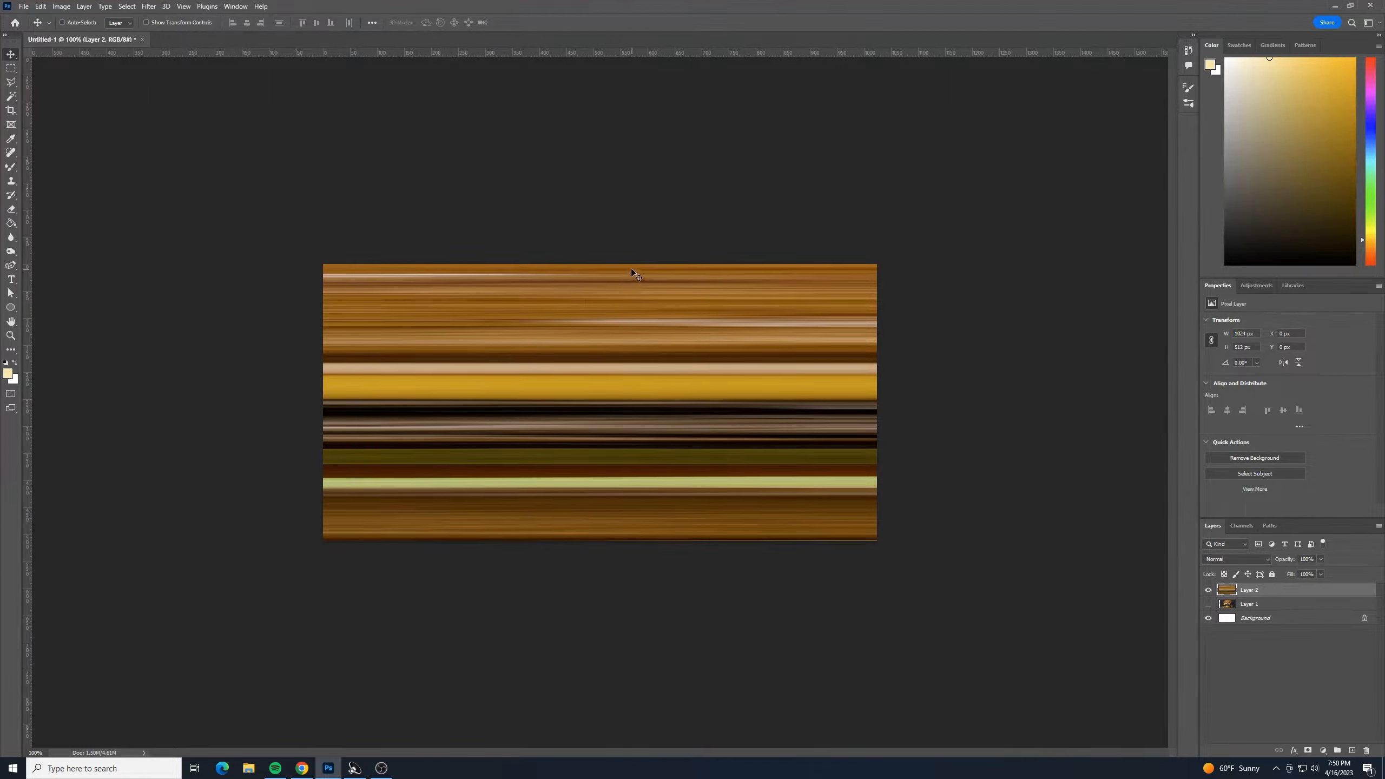
Select a full-height strip about 6 px wide from the stretched stripes, widen it across the whole canvas, and deselect
click(10, 68)
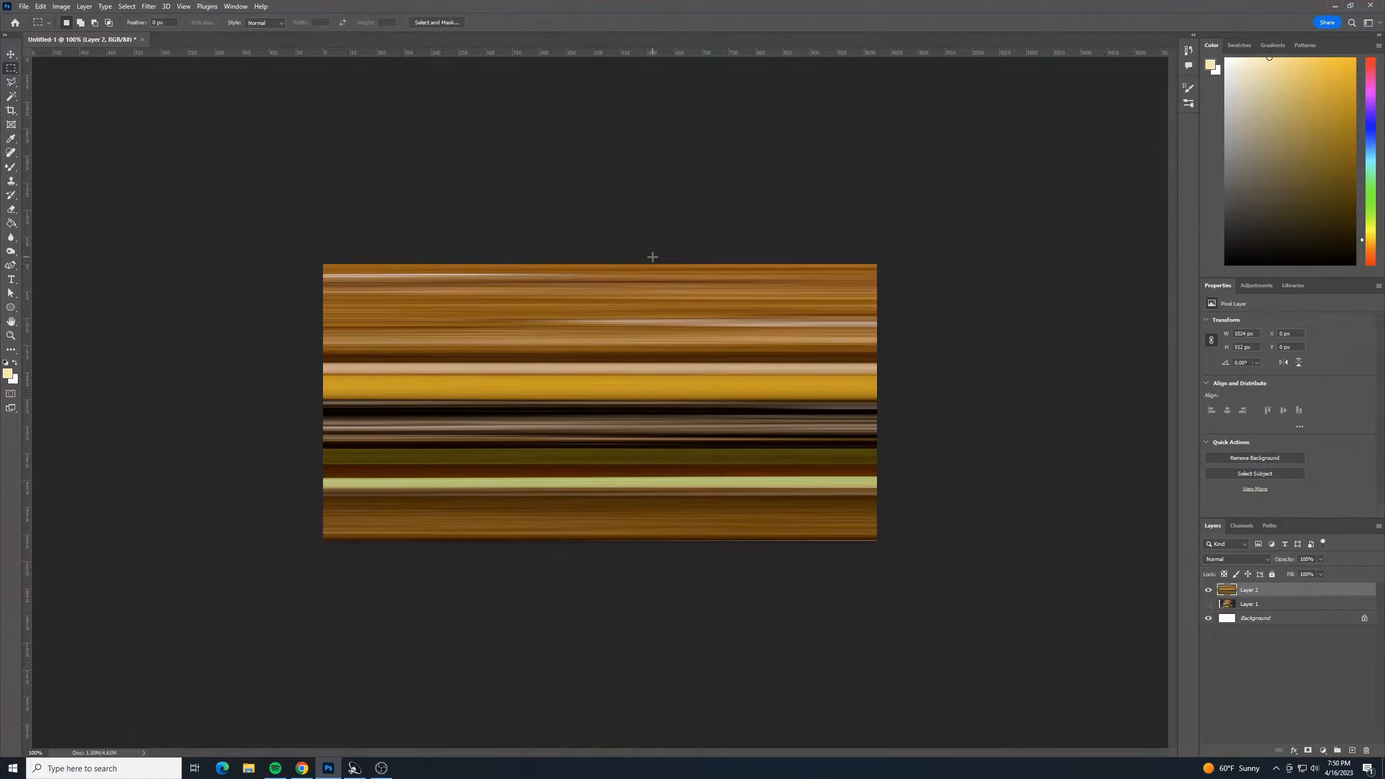
drag(653, 257, 655, 604)
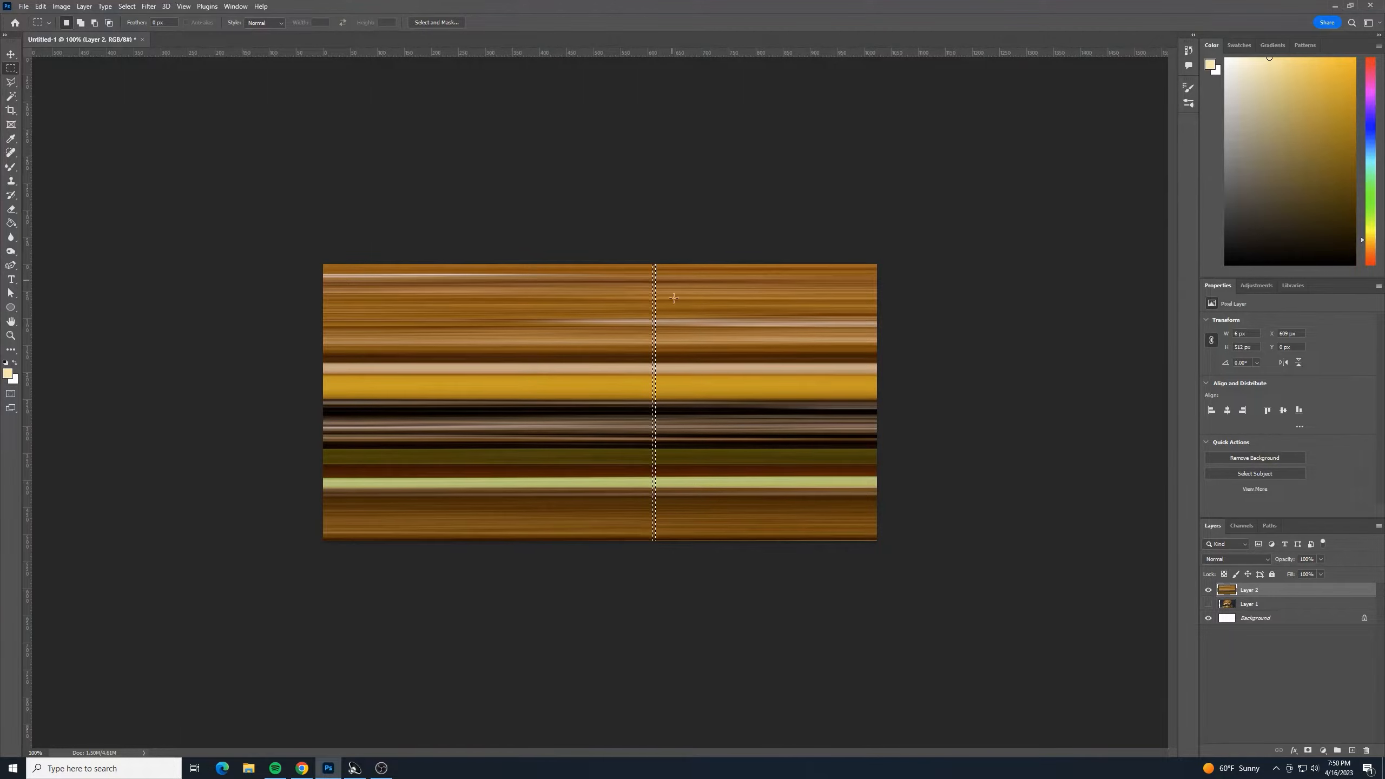
key(ctrl+t)
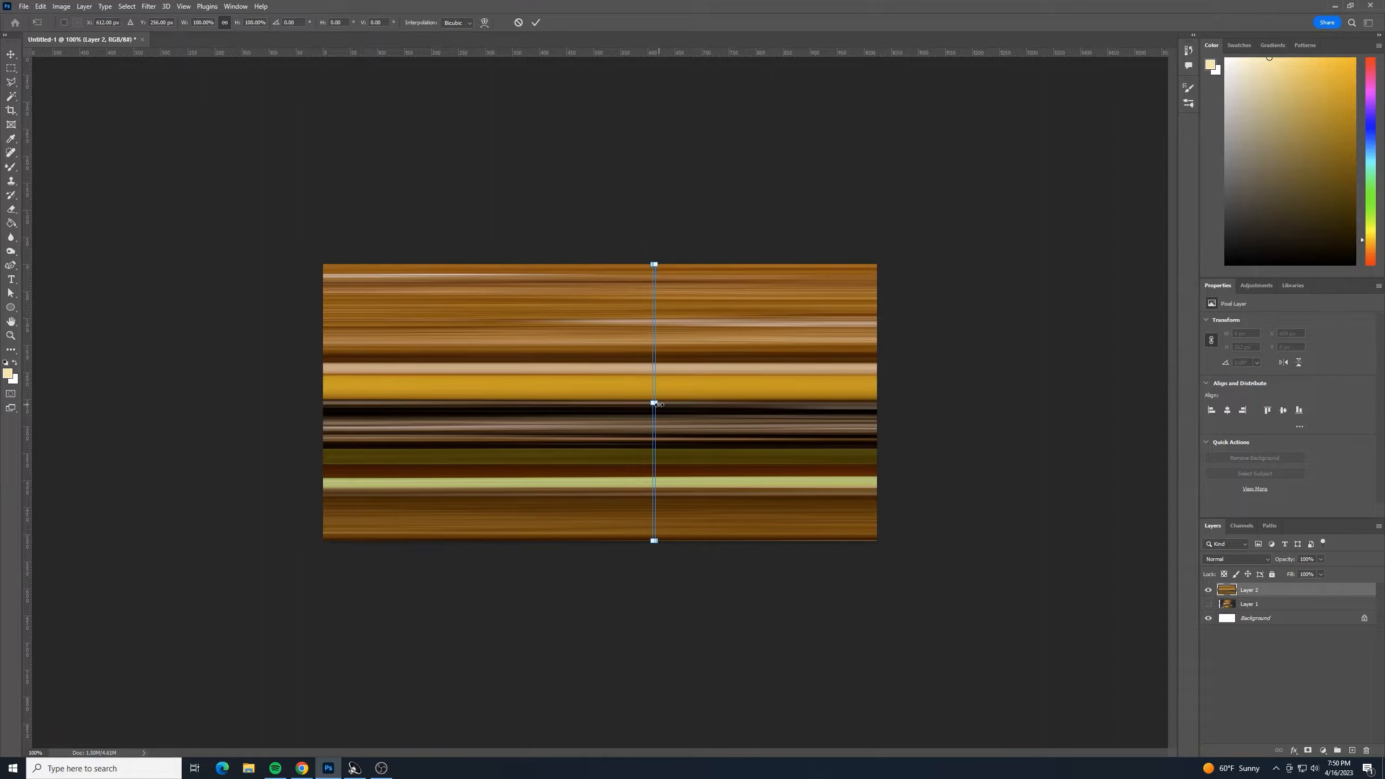
drag(657, 404, 877, 404)
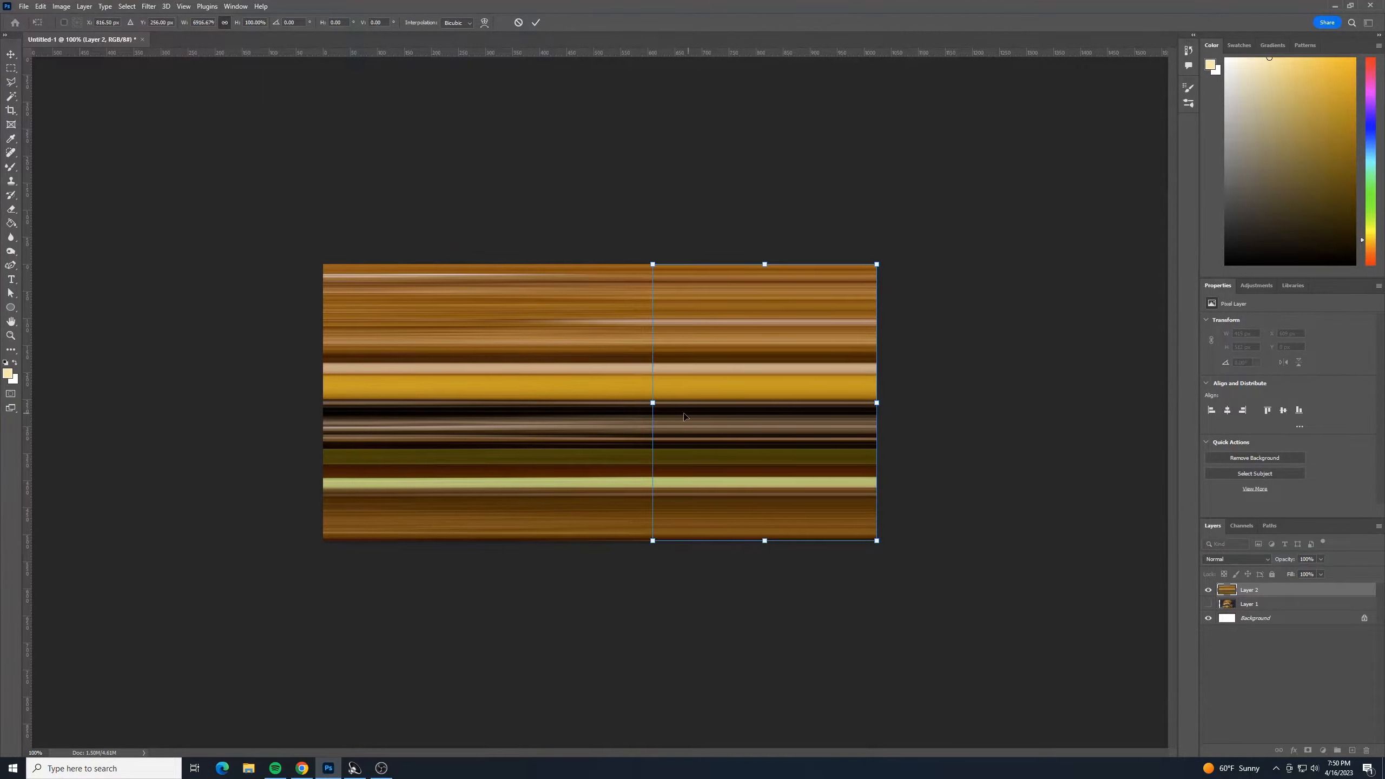
drag(653, 403, 324, 405)
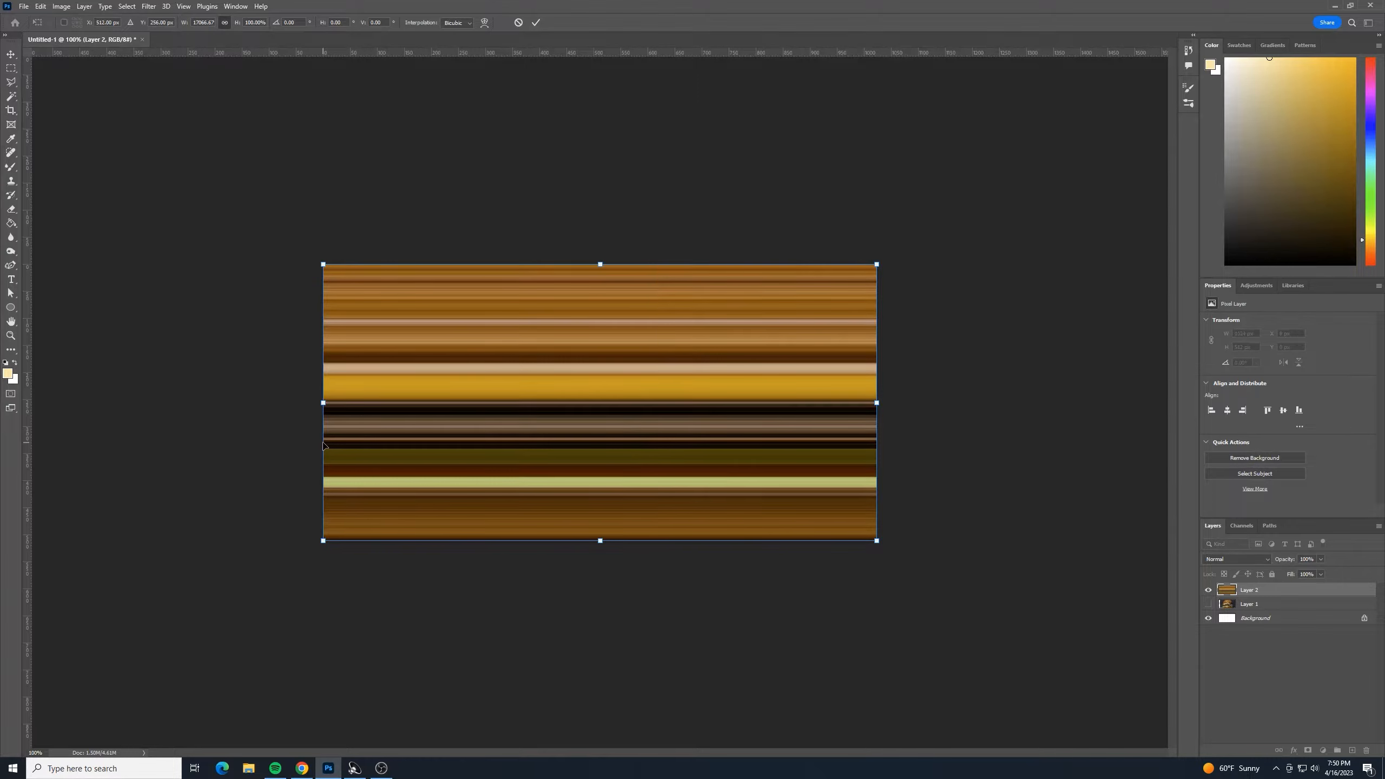
key(Return)
key(m)
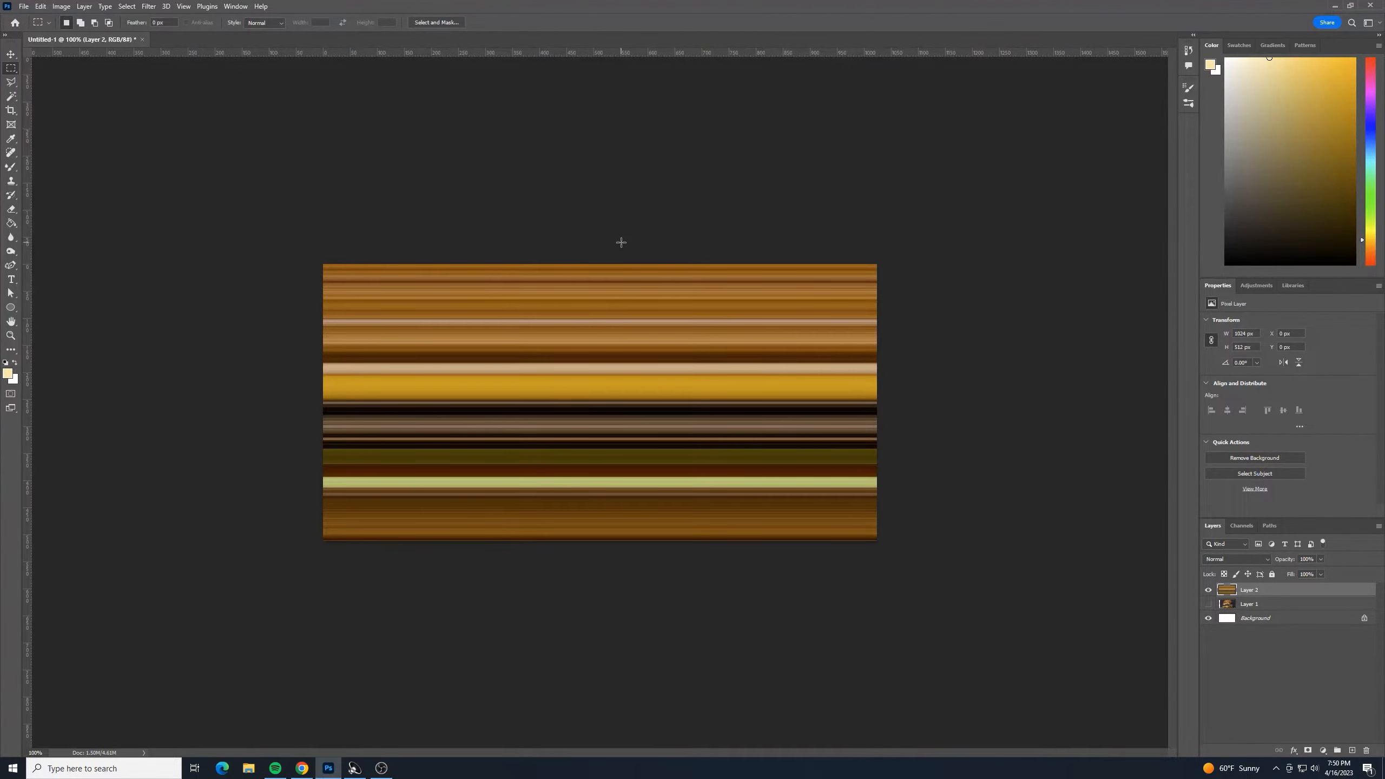
Select another narrow full-height strip near the middle of the stripes, stretch it again to both canvas edges, and clear the selection
drag(638, 260, 637, 266)
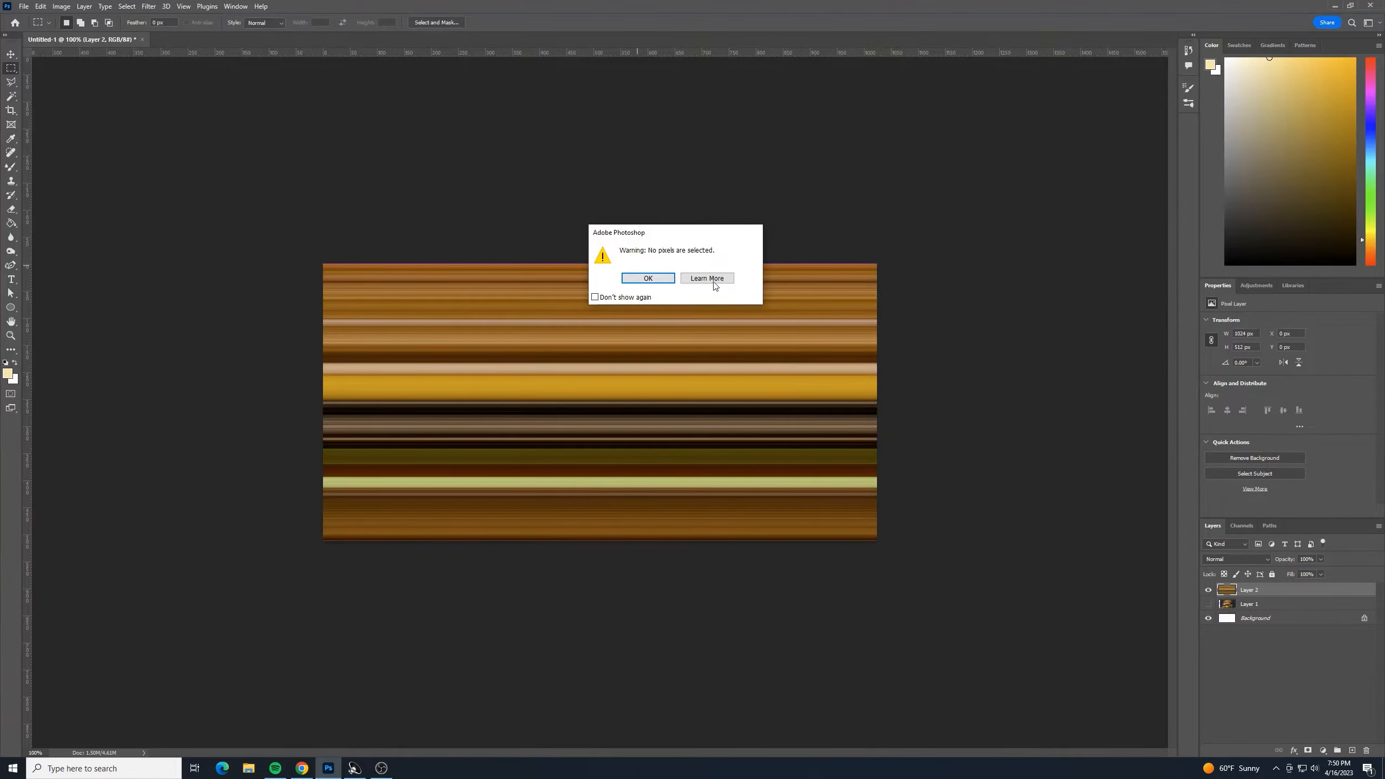
click(647, 276)
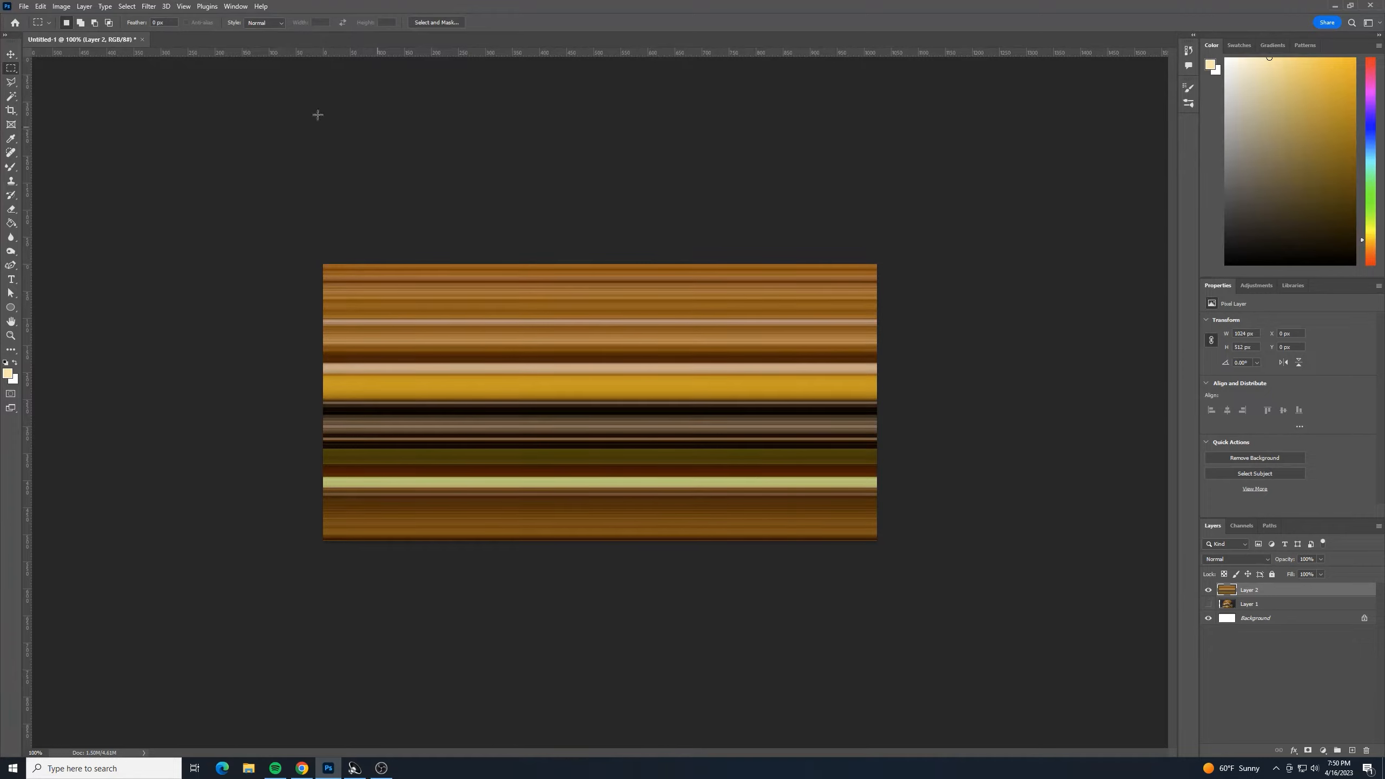
drag(635, 264, 636, 560)
key(ctrl+t)
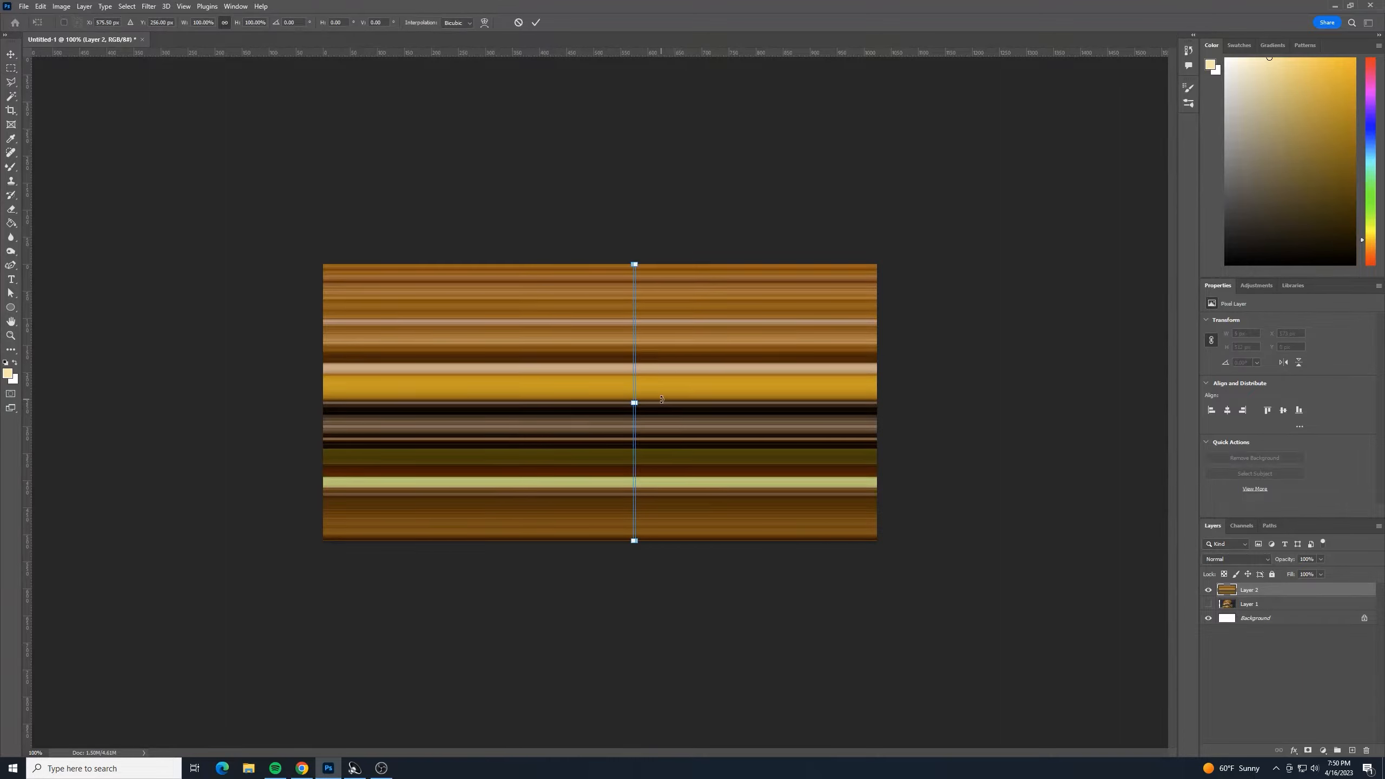
drag(642, 403, 877, 403)
drag(633, 402, 326, 439)
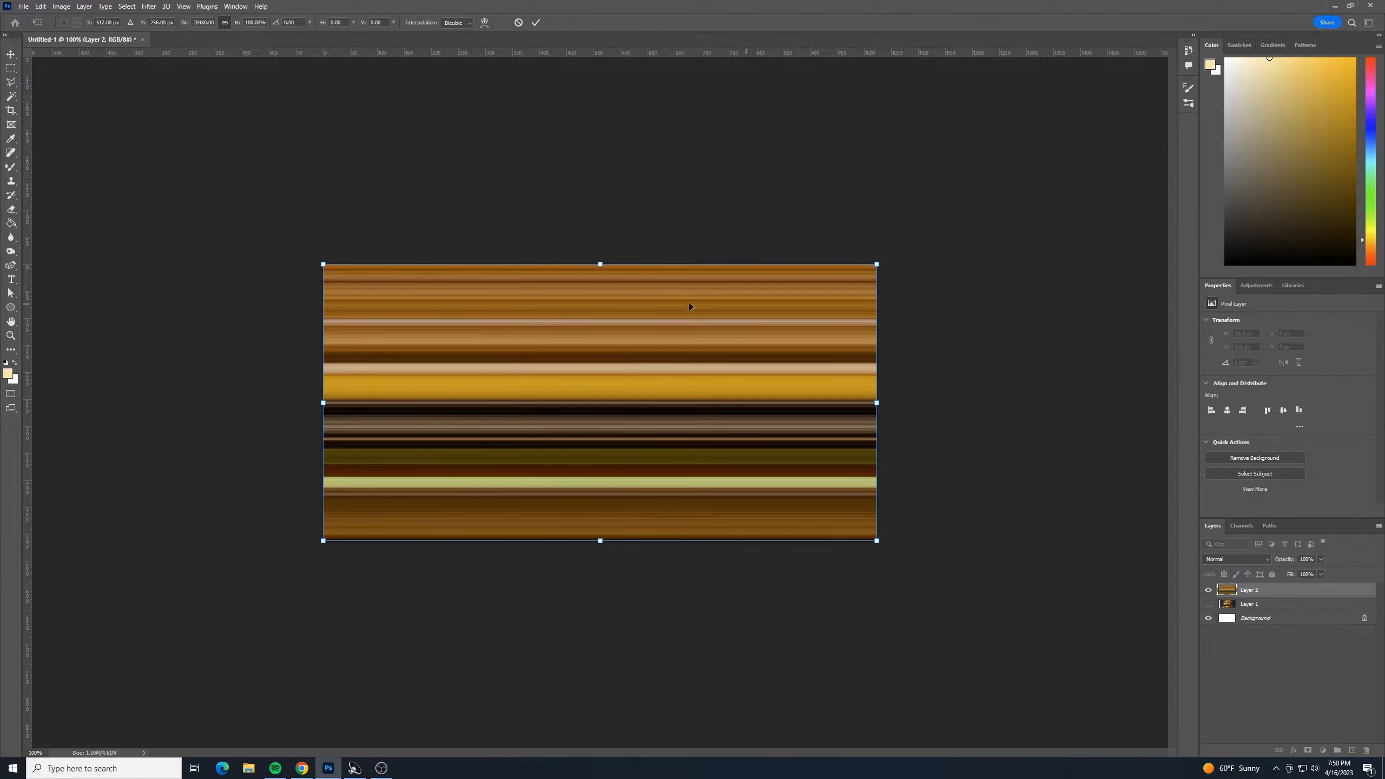
key(Return)
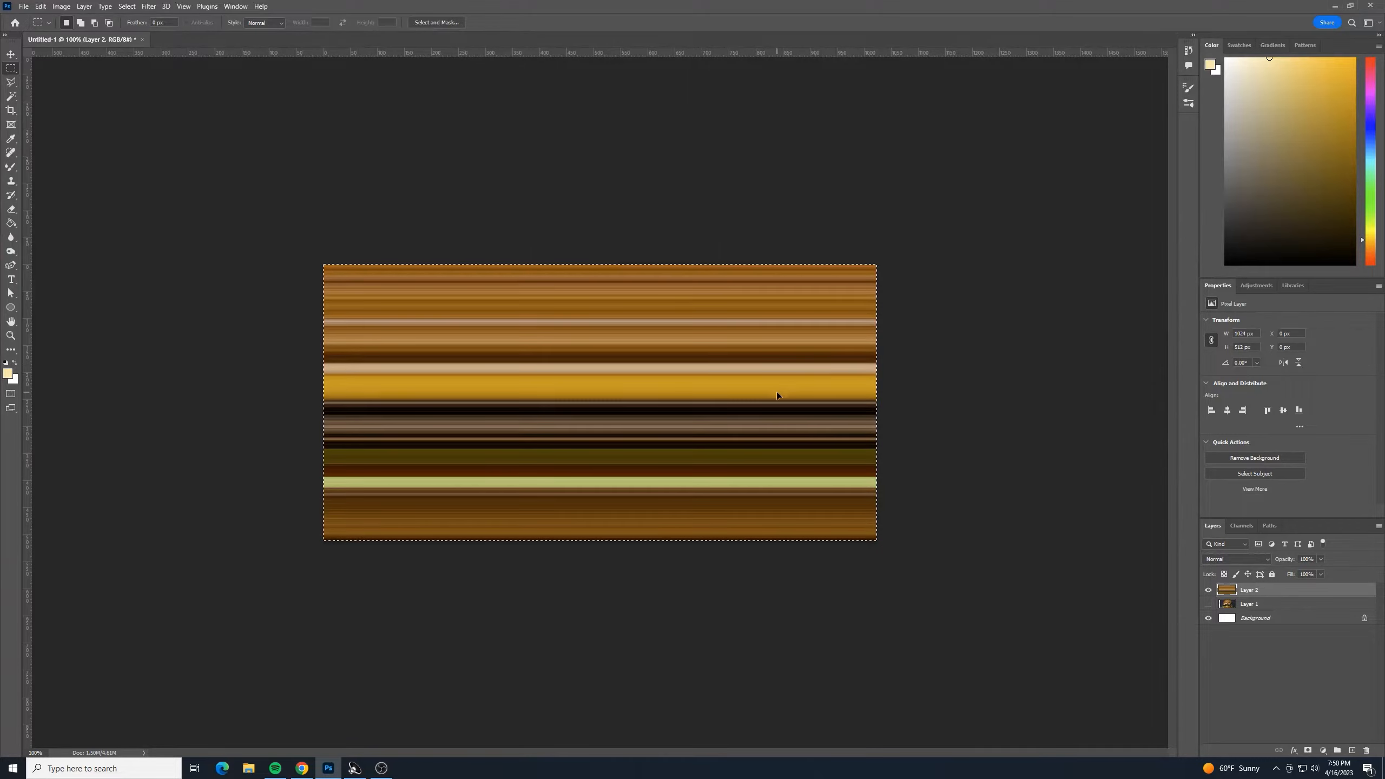
key(ctrl+d)
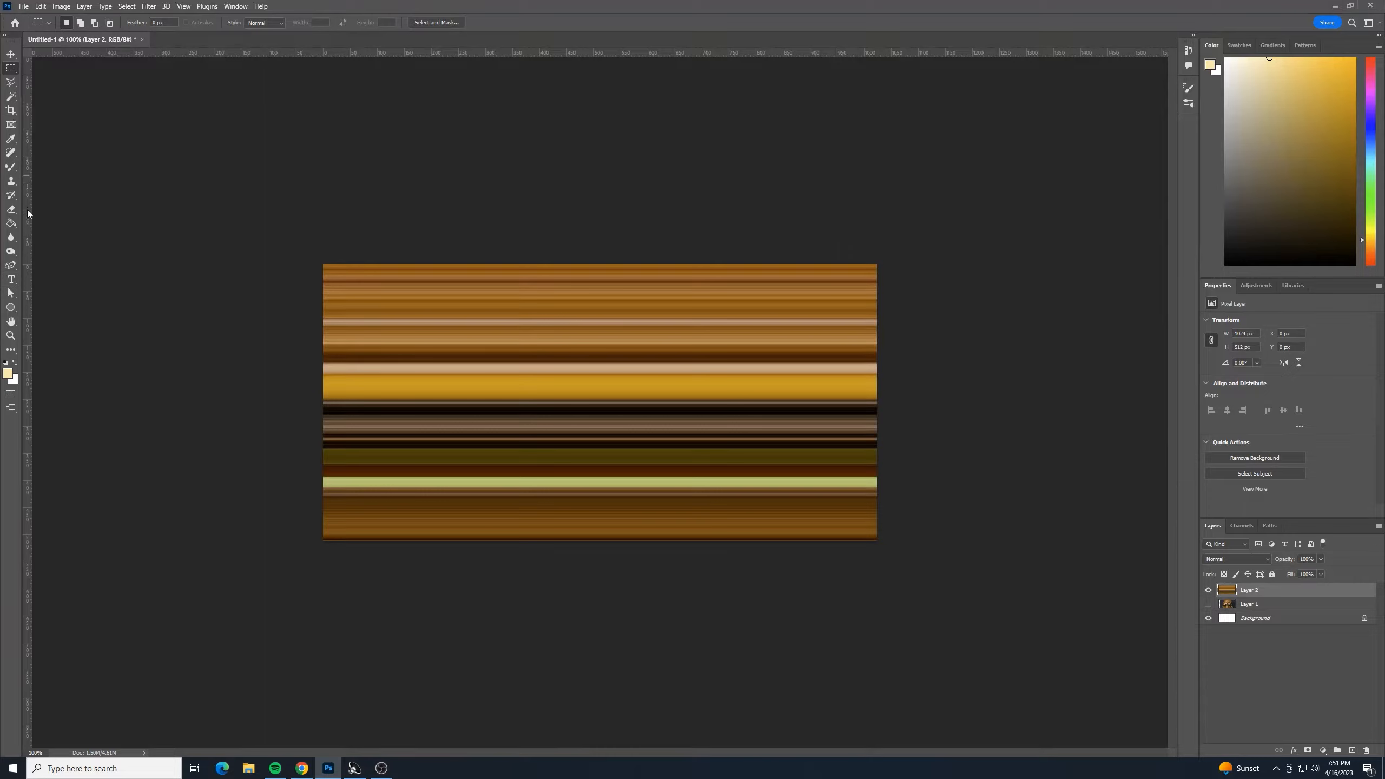
Set the foreground color to white, hex ffffff
click(7, 373)
text(ffffff)
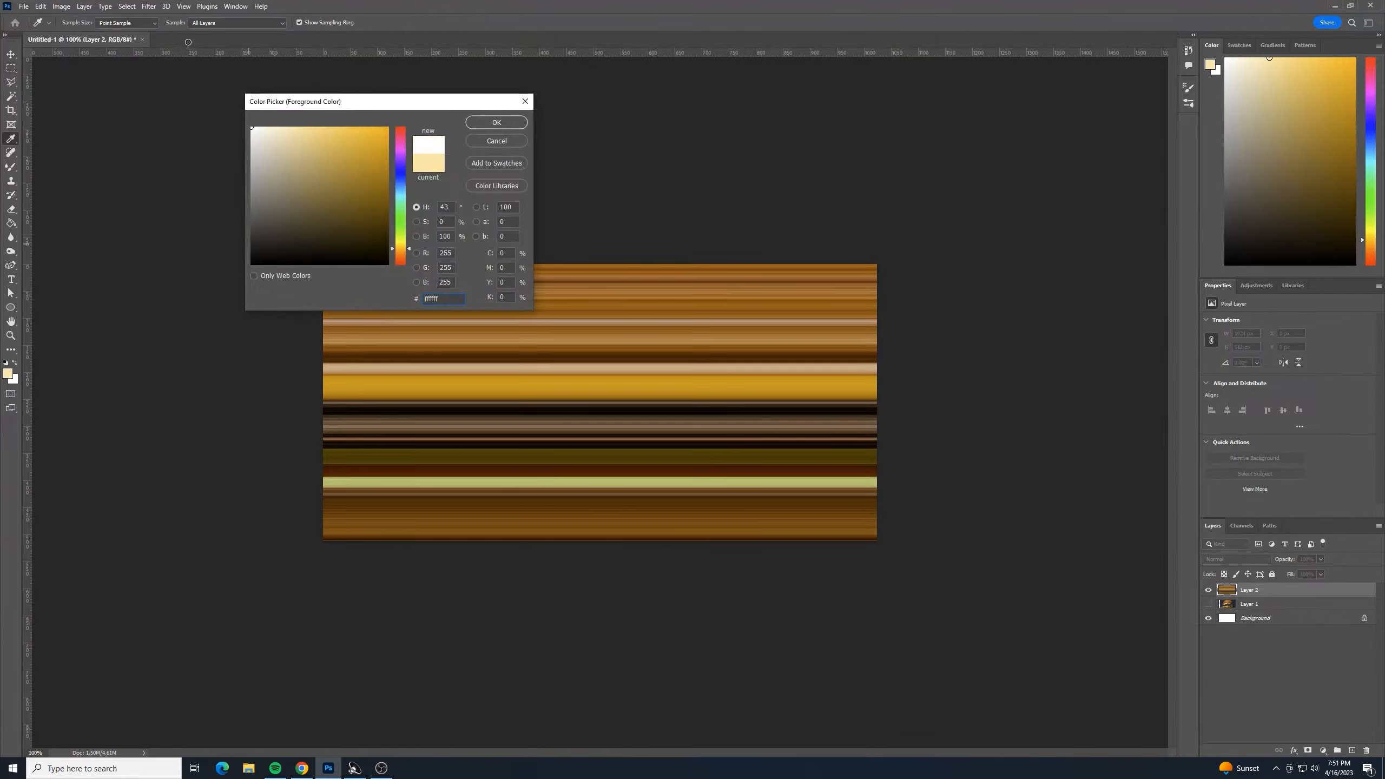
click(492, 124)
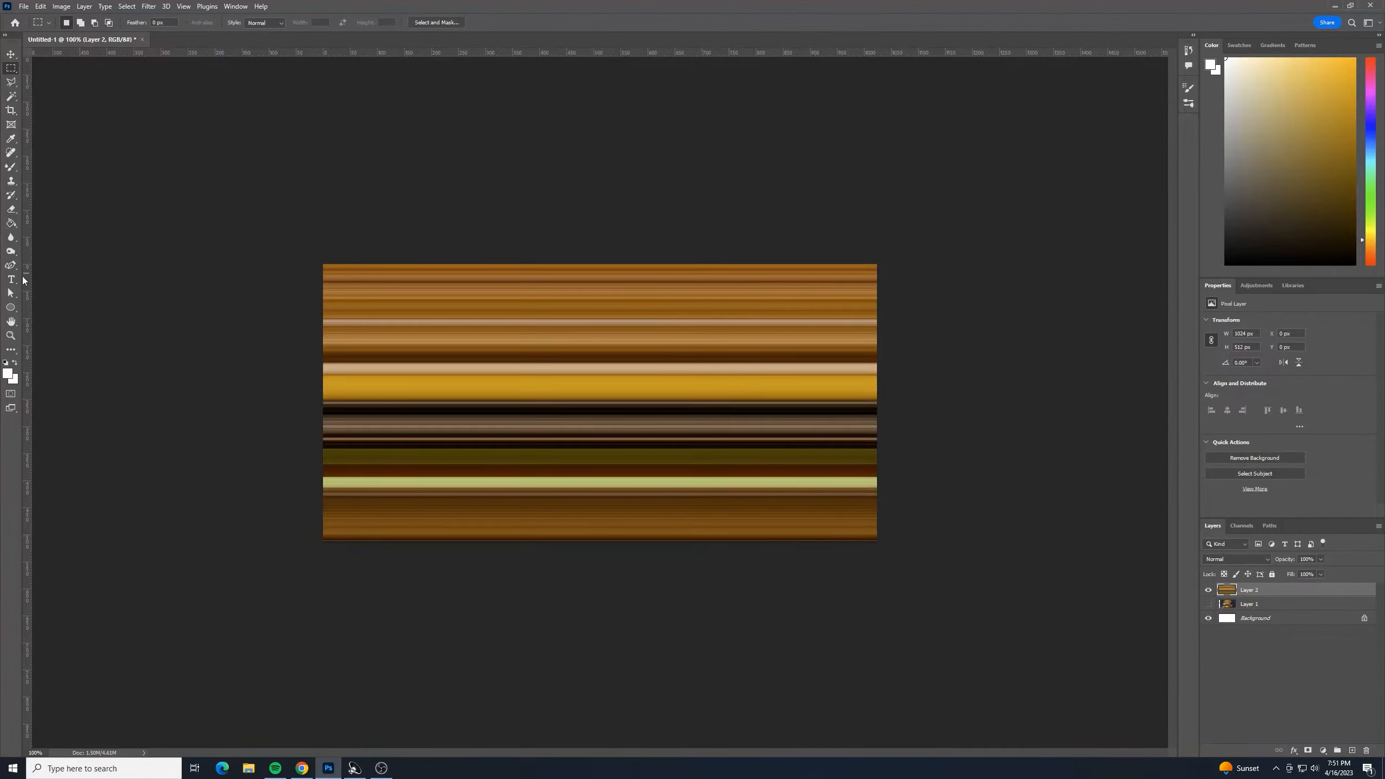
Start a new text layer near the bottom center of the stripes and set its font size to 72 pt
click(10, 280)
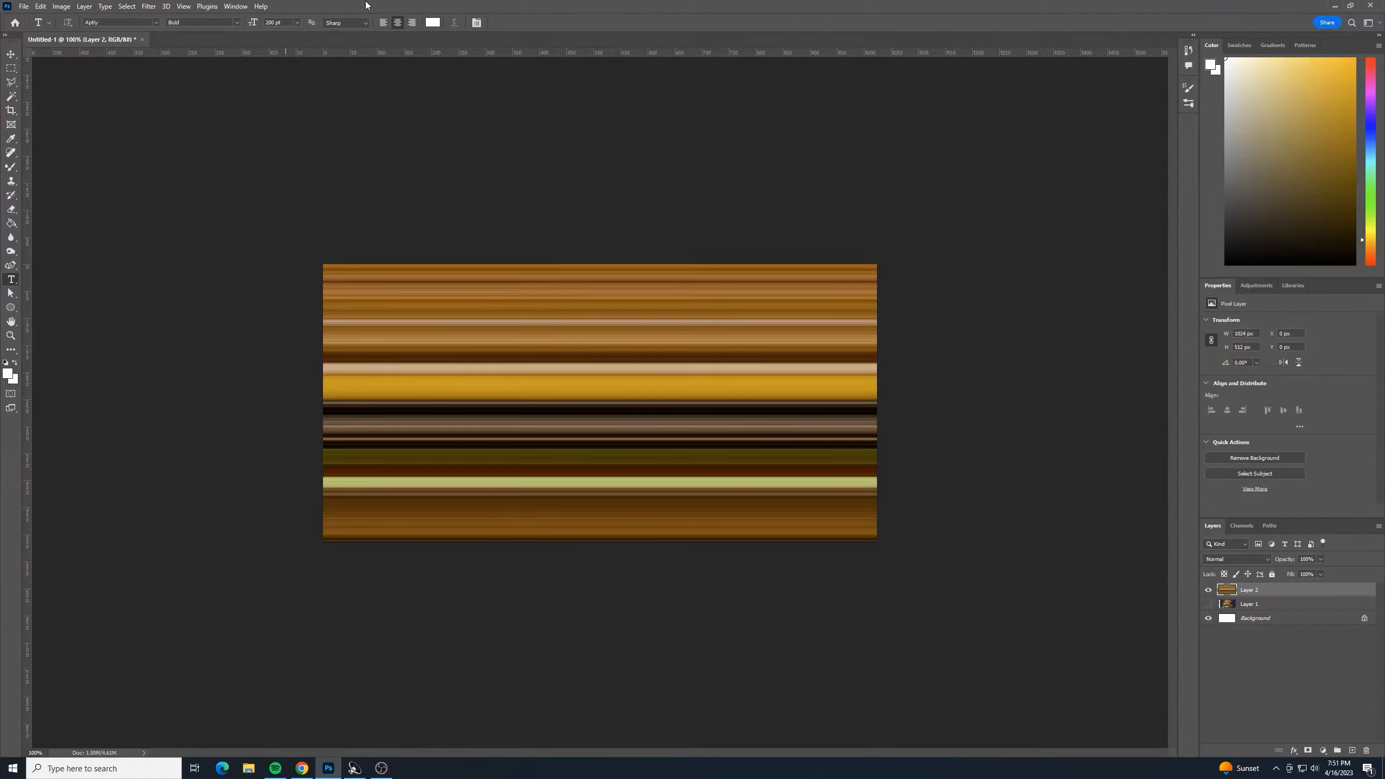
click(589, 510)
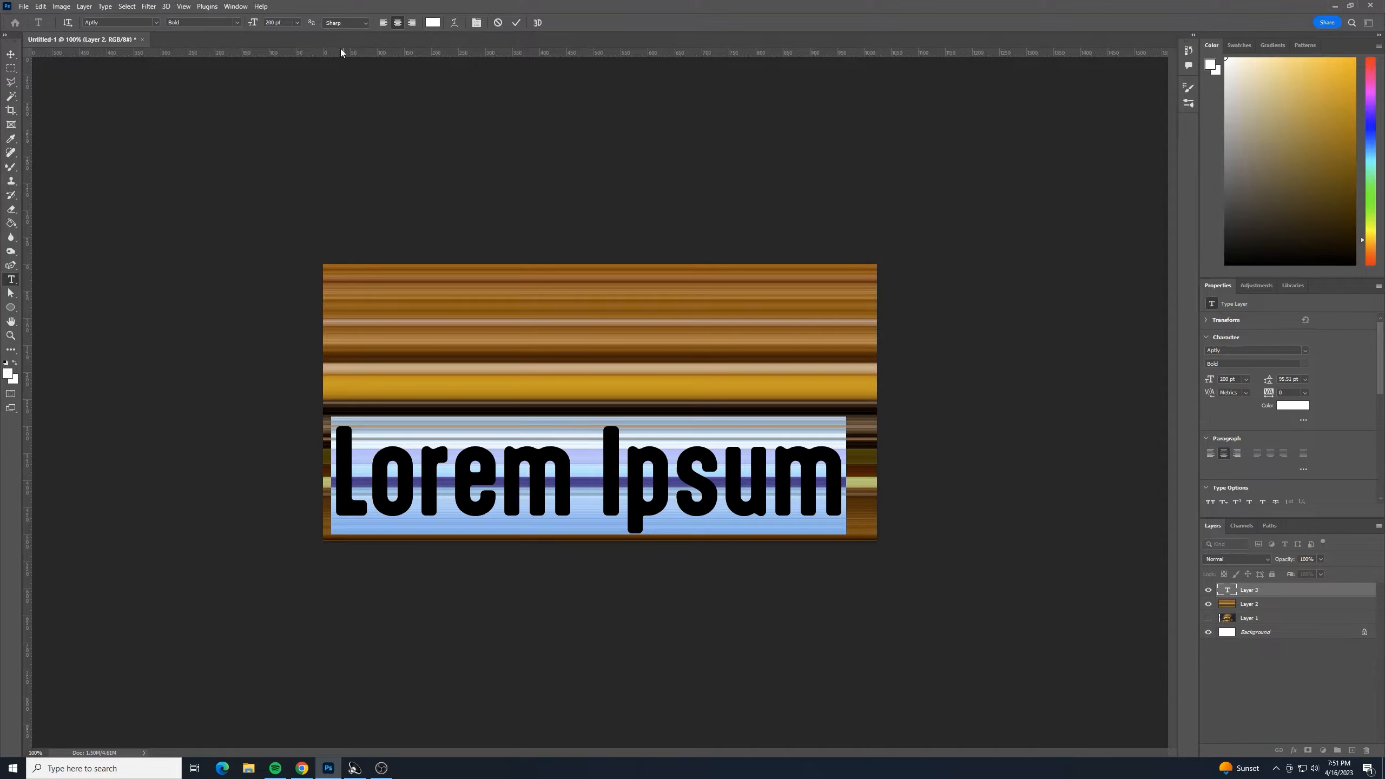
click(297, 23)
click(302, 160)
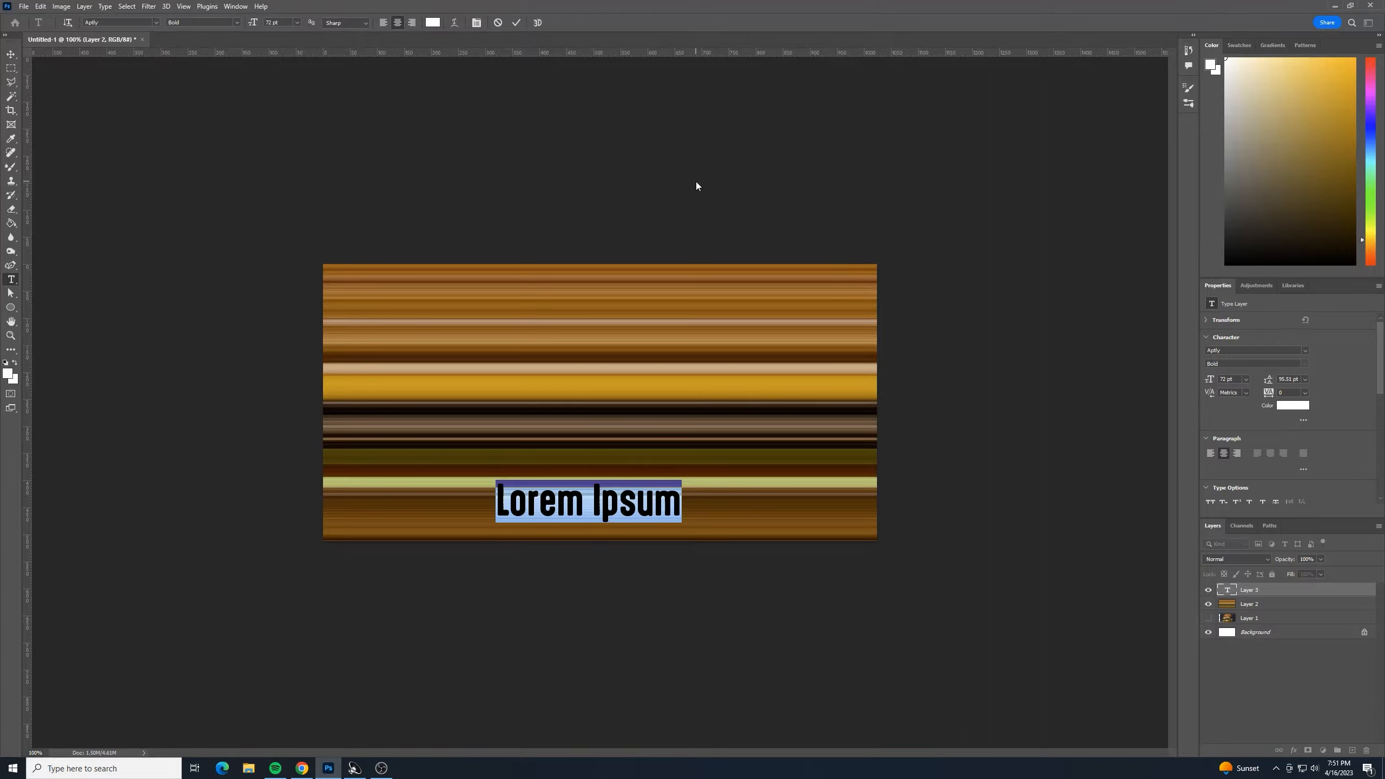
Enter "#NationalHamburgerDay" as the text and move it into the bottom-right corner of the canvas
text(#)
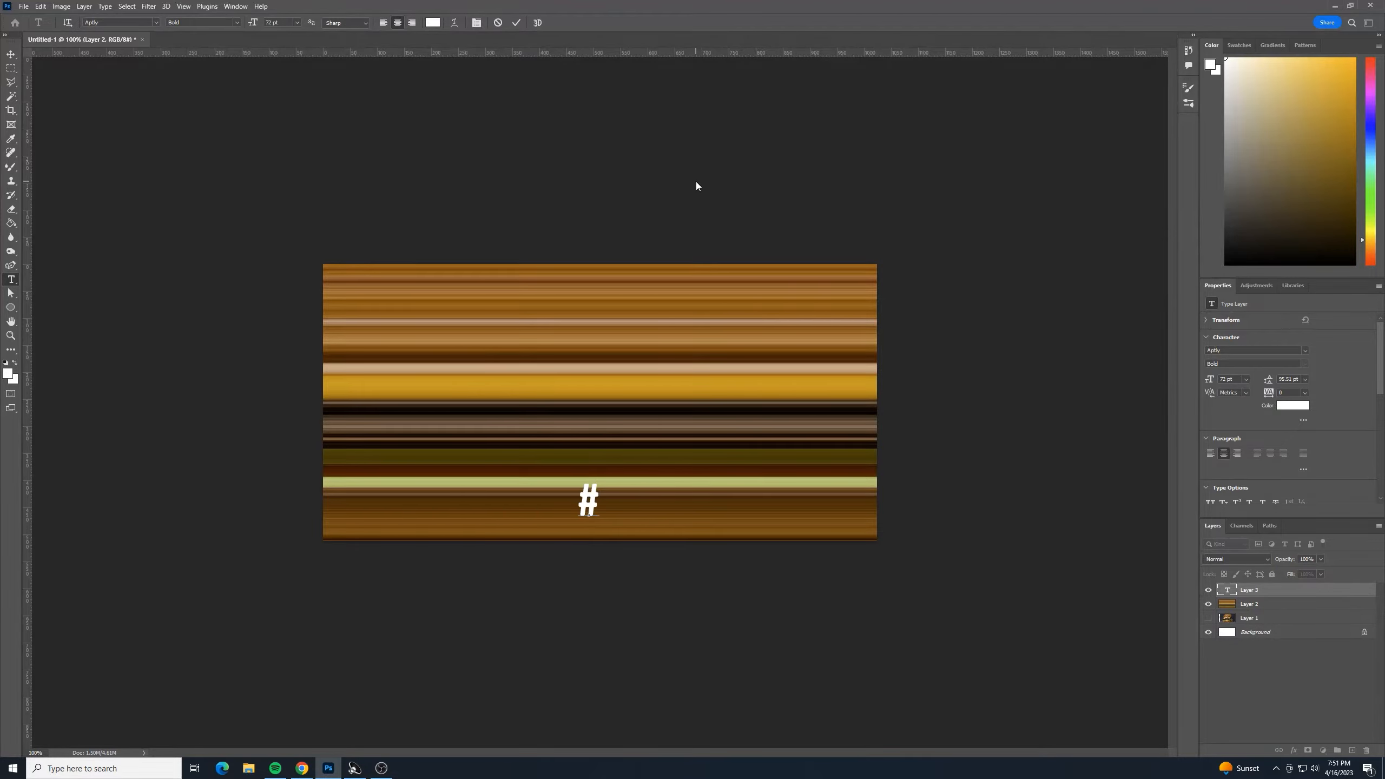
text(Natio)
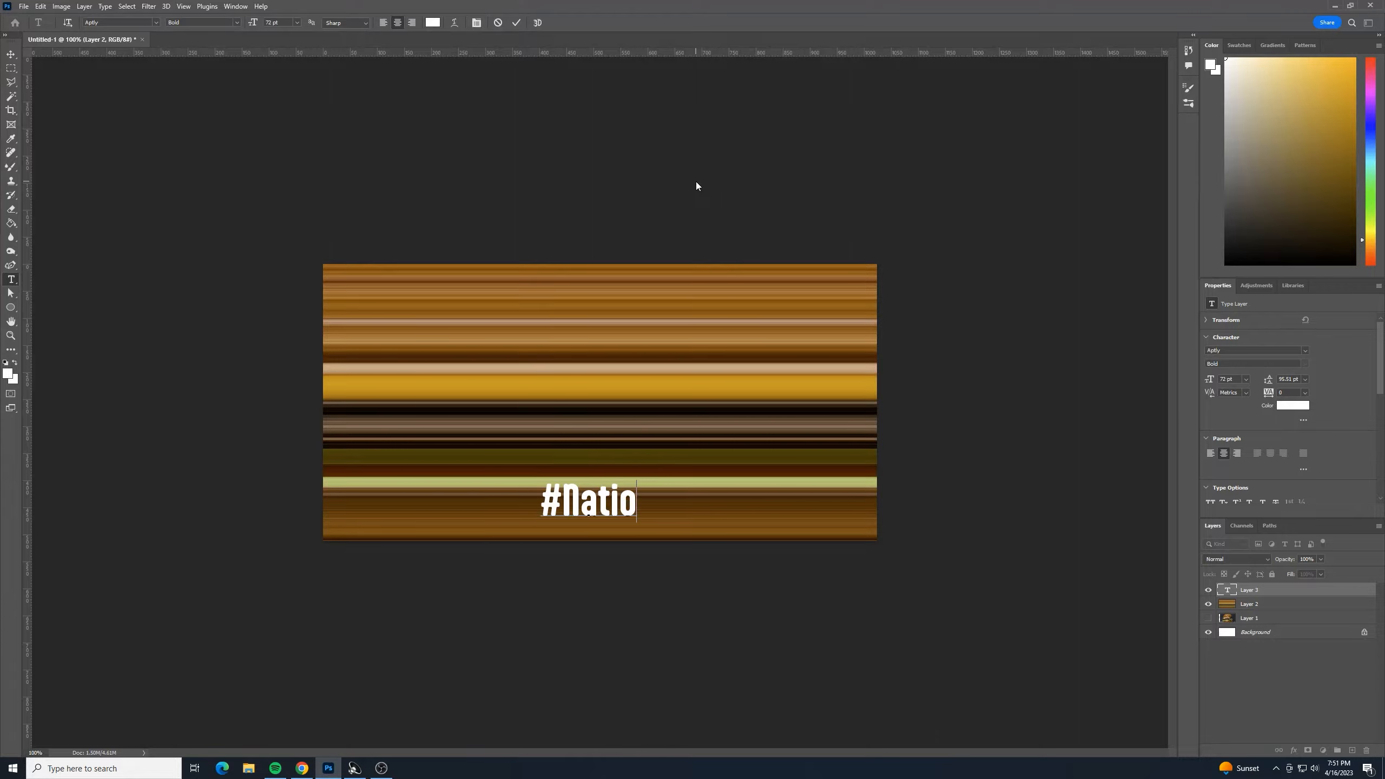
text(nalH)
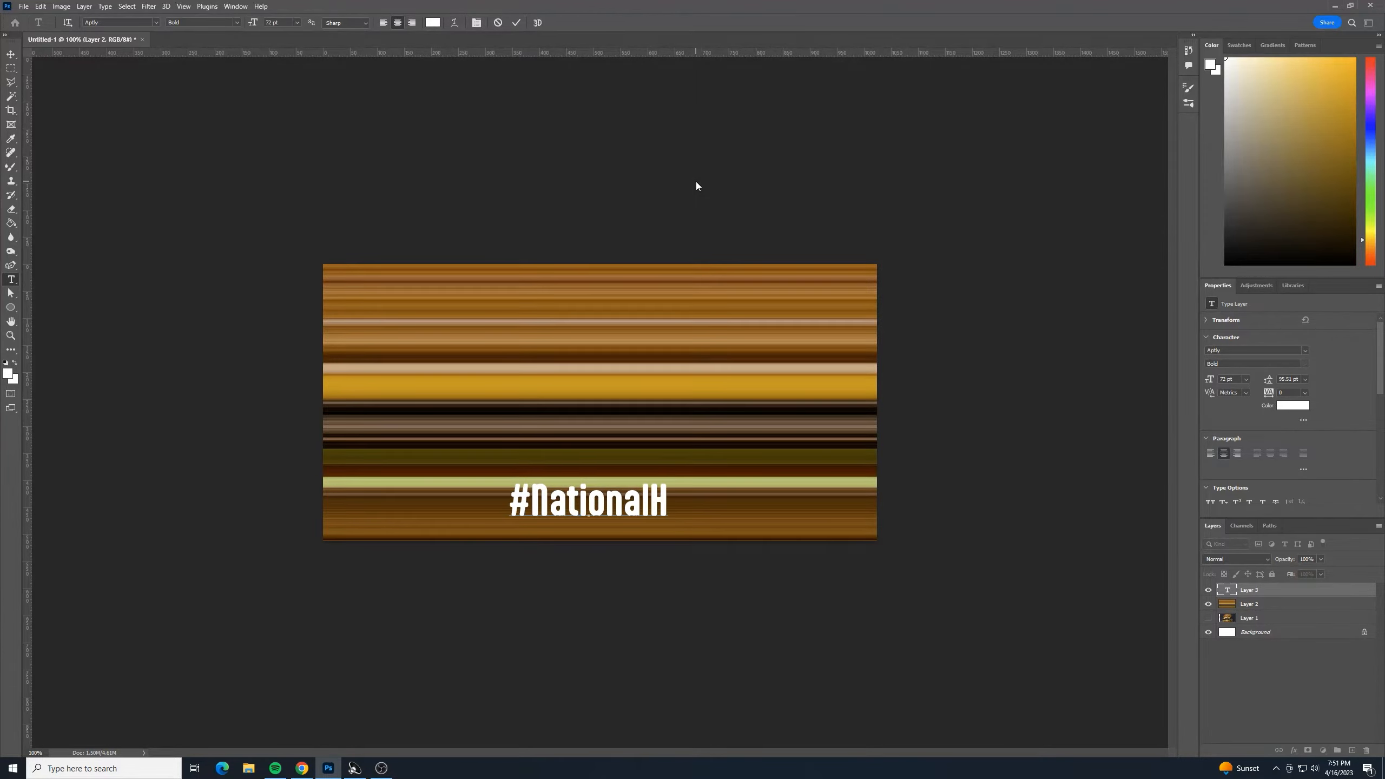
text(amburger)
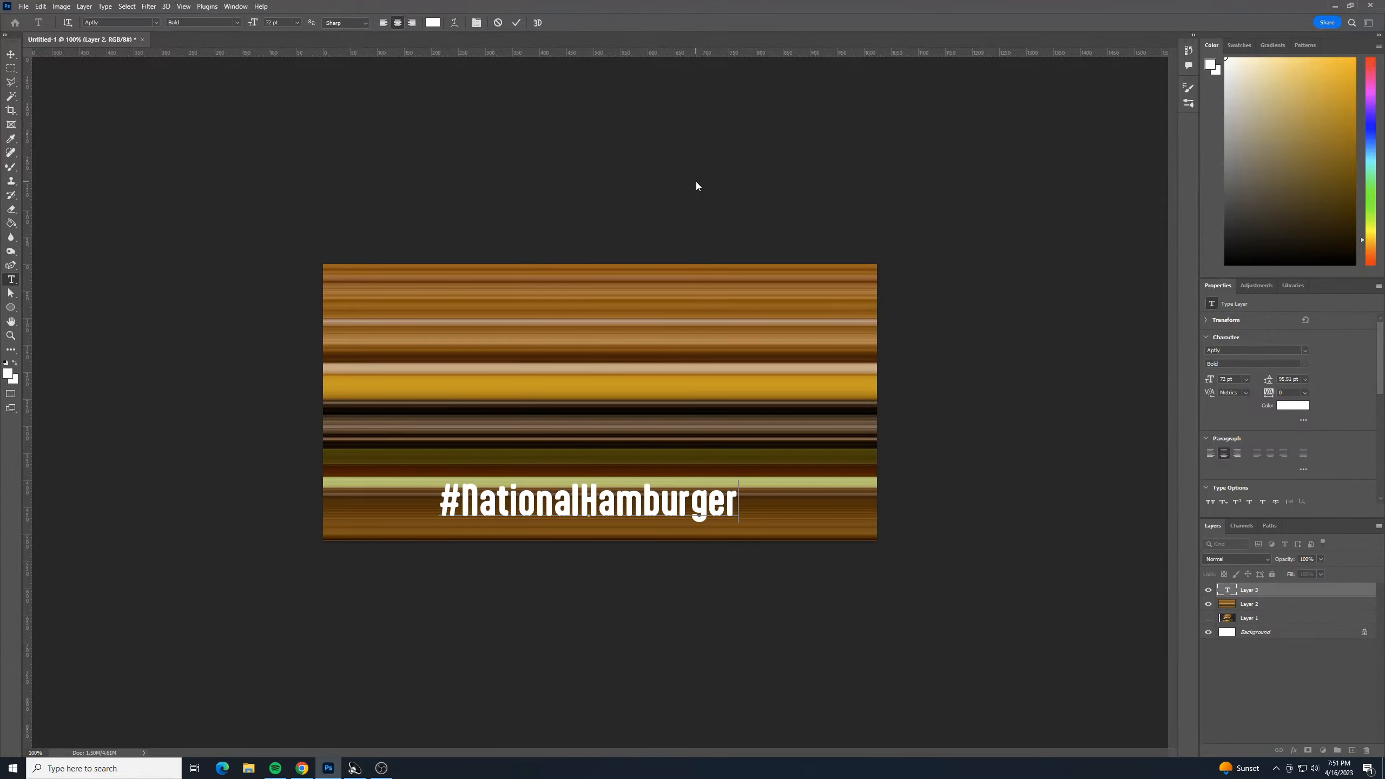
text(Day)
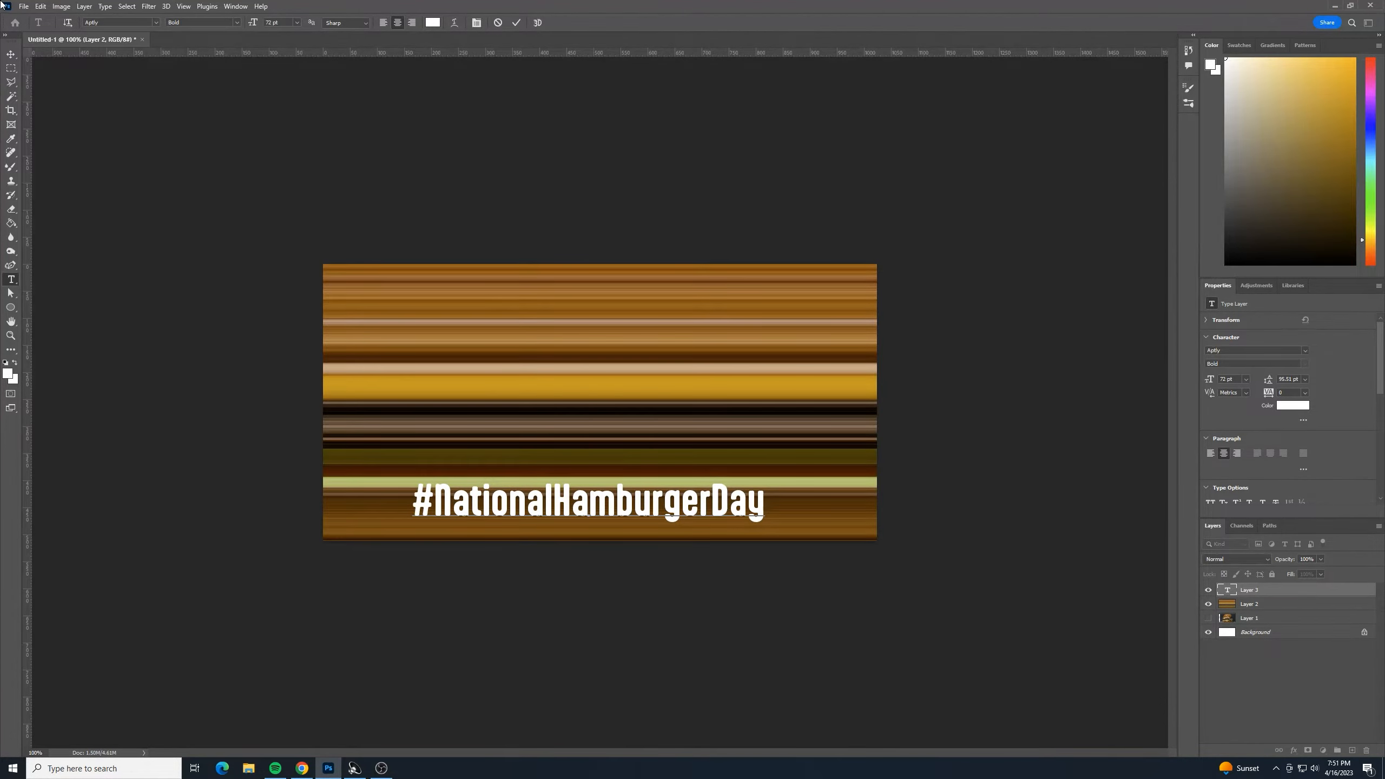
click(16, 58)
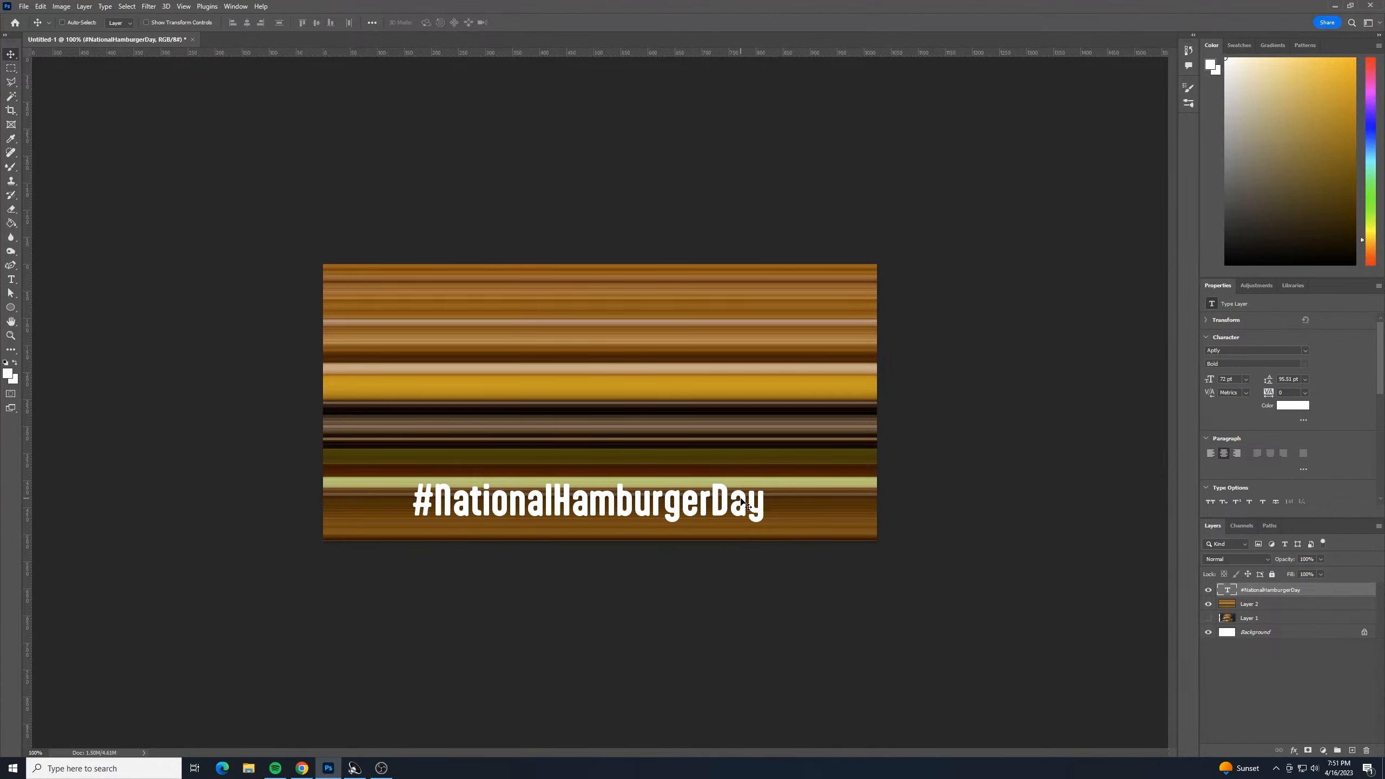
drag(742, 501, 844, 513)
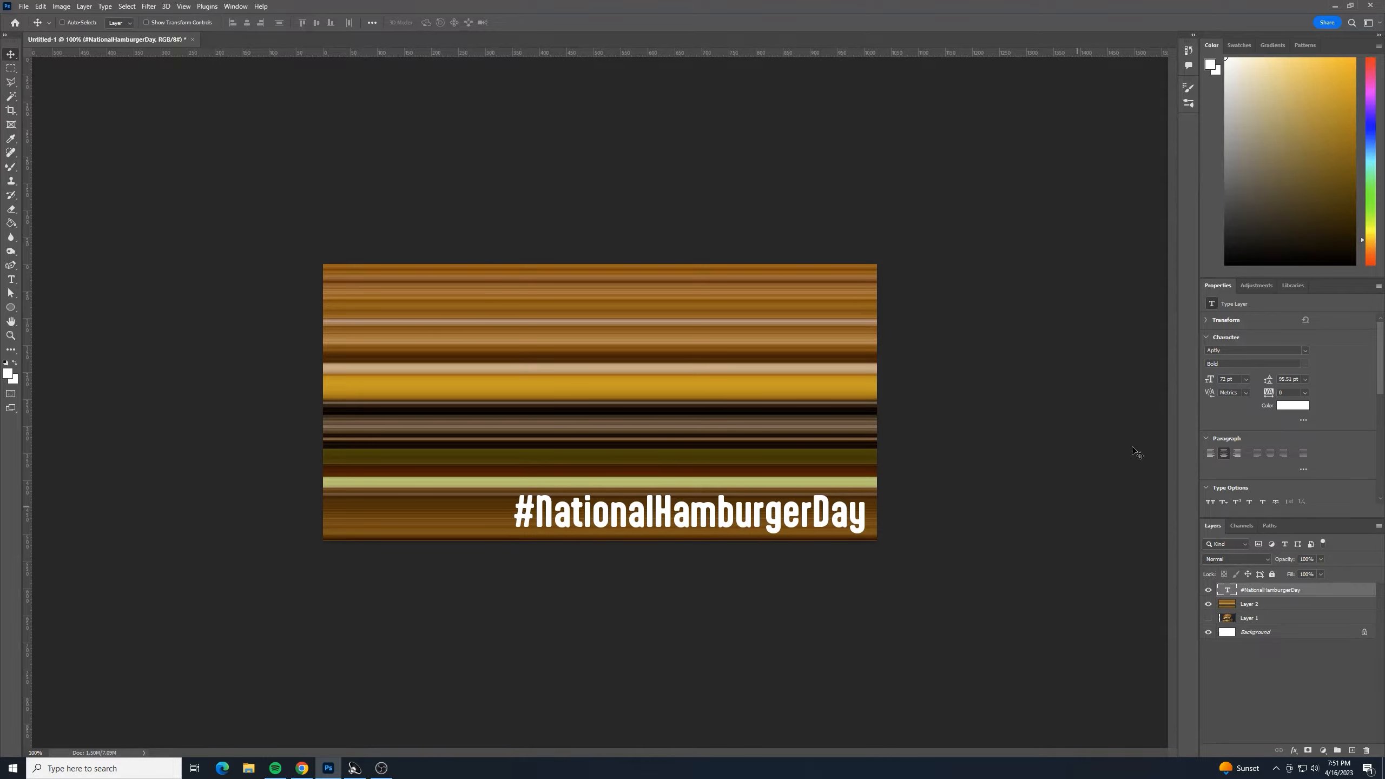
Recolor the whole hashtag text with the golden yellow sampled from the wide cheese stripe
double_click(1230, 592)
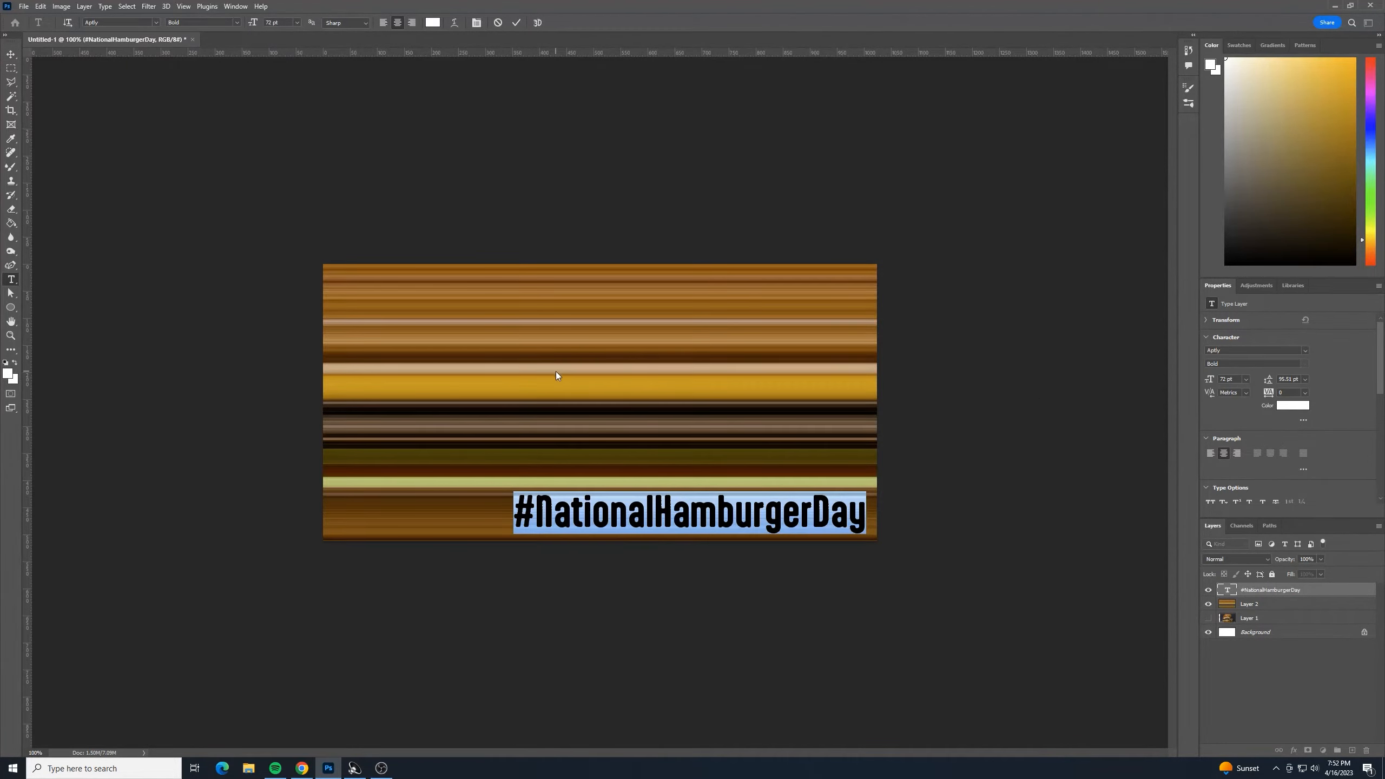
click(433, 23)
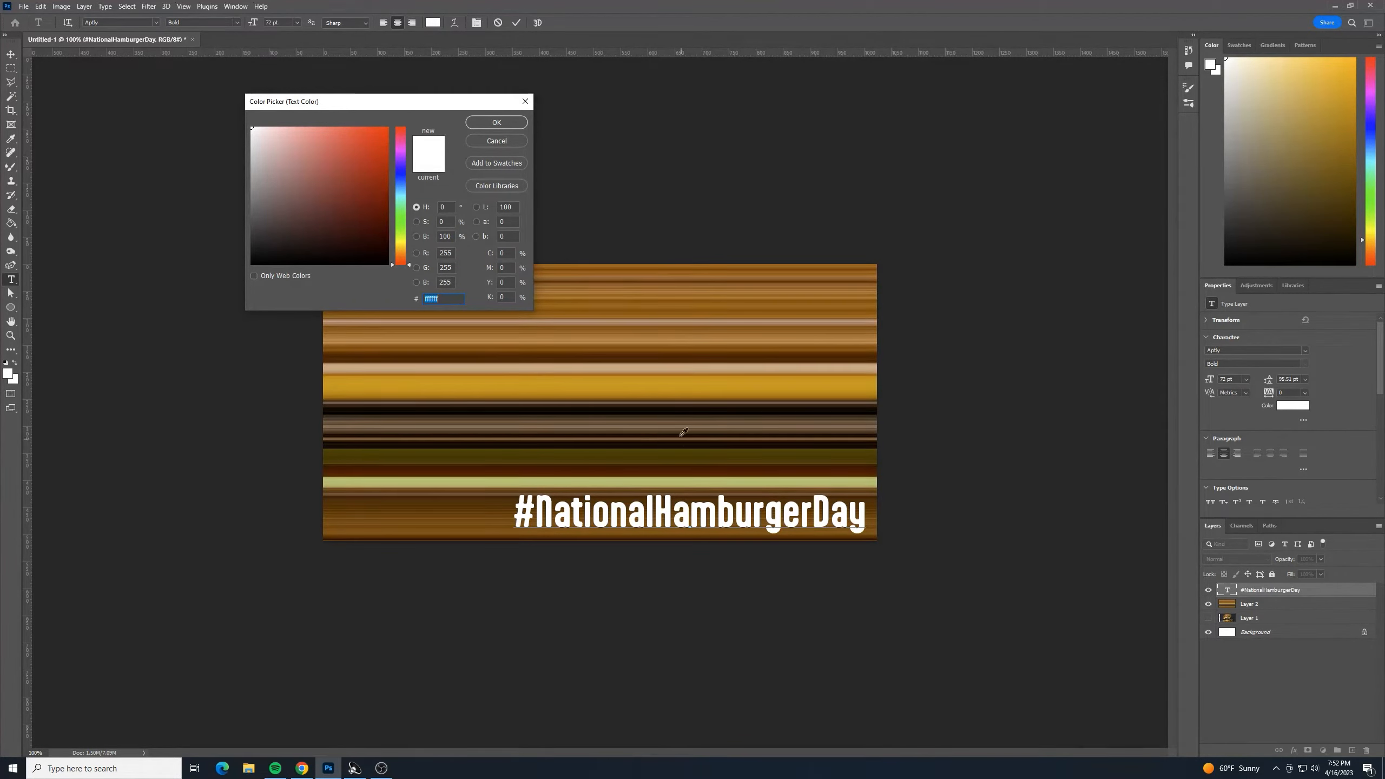
click(628, 384)
click(643, 376)
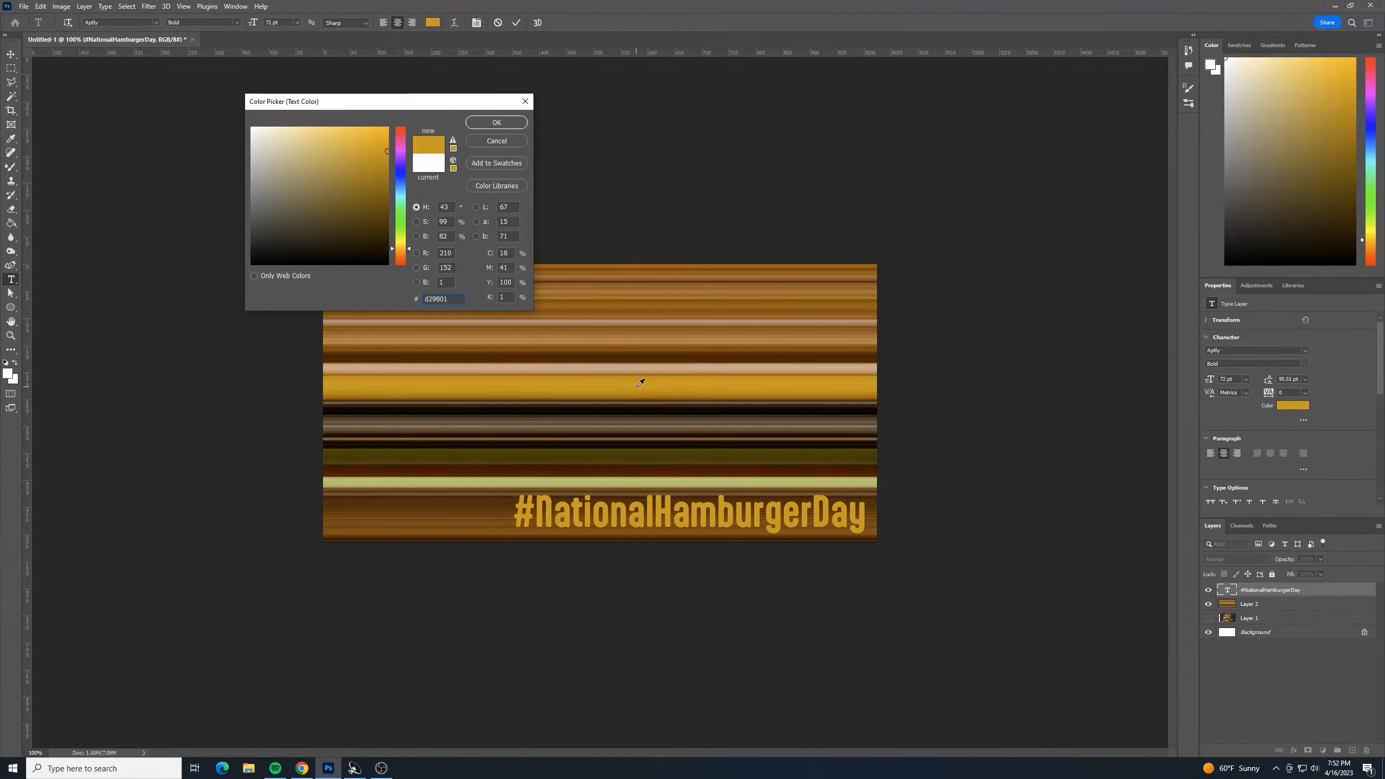
click(642, 385)
click(435, 381)
click(505, 121)
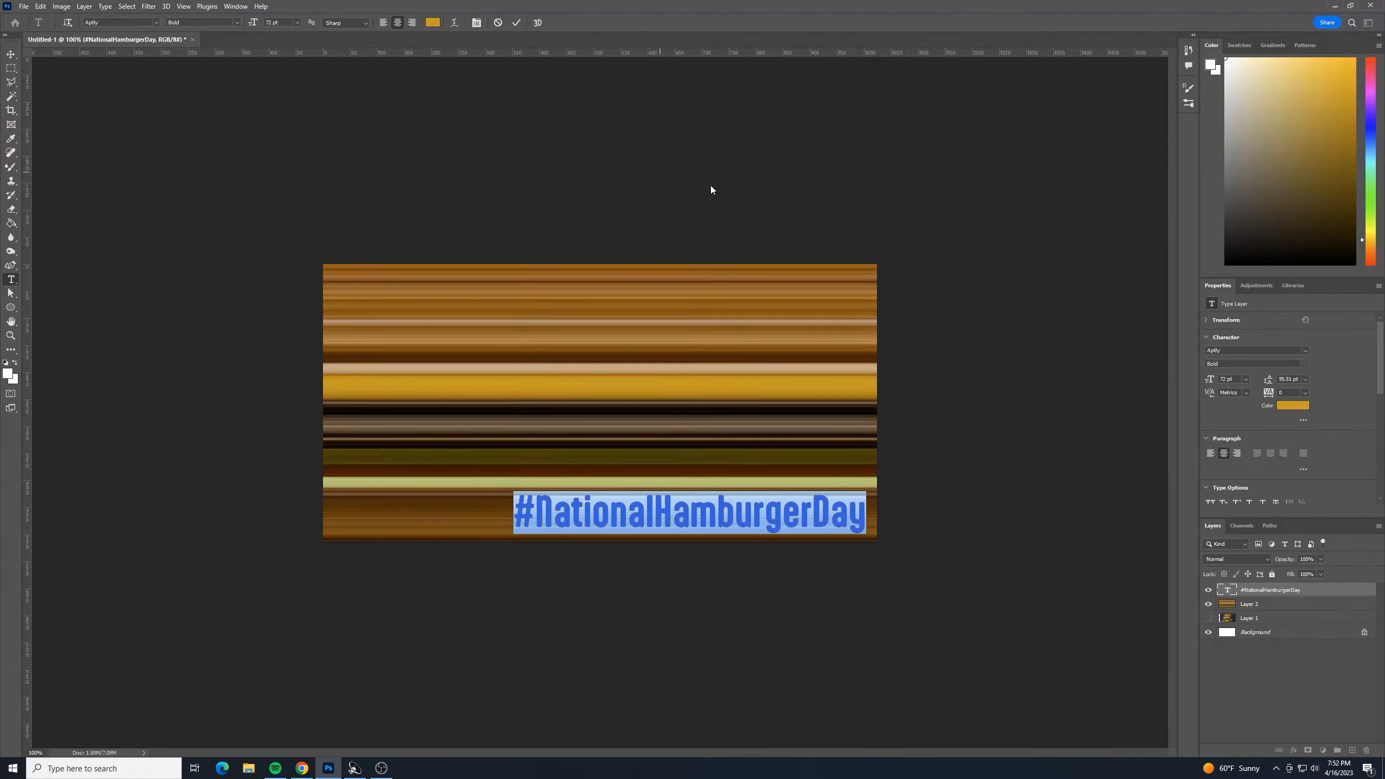
click(11, 54)
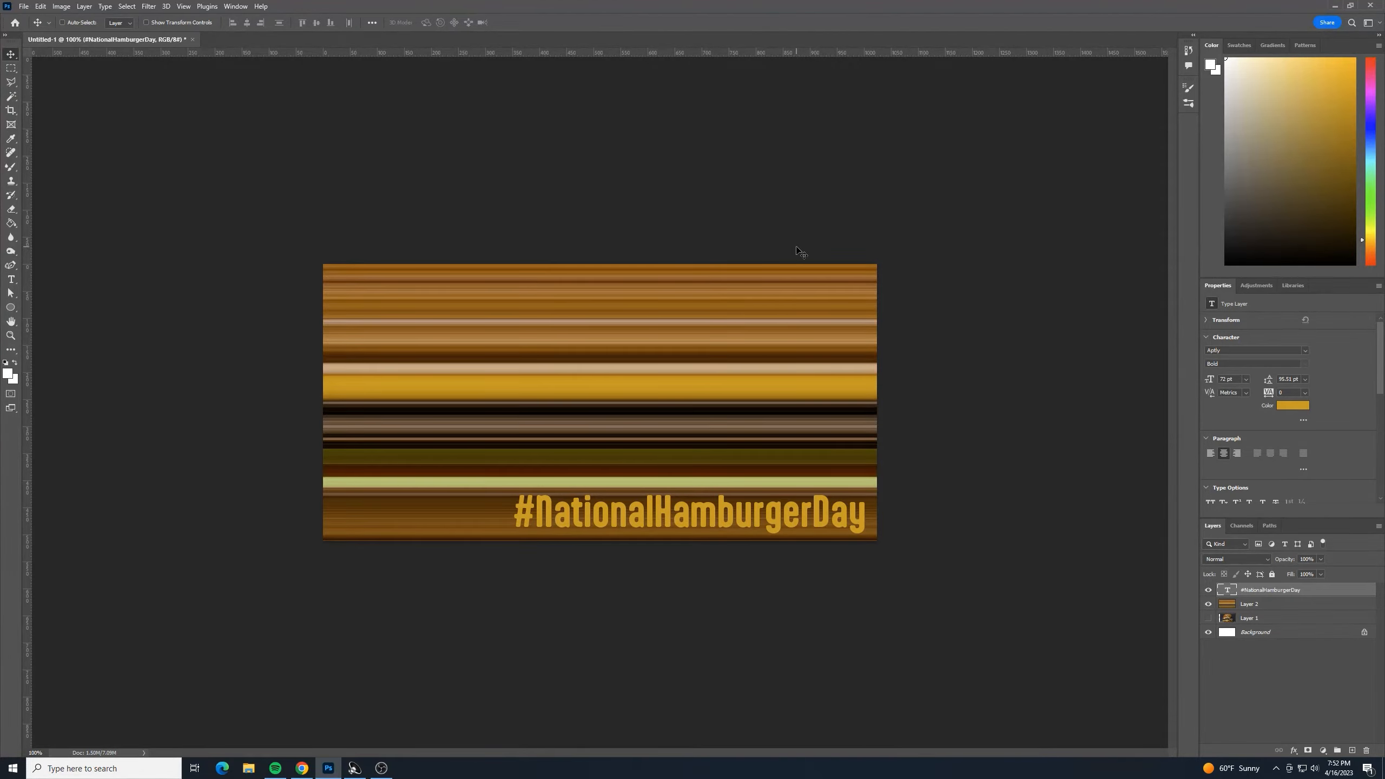
Nudge the hashtag text about 7 px to the left, away from the canvas's right edge
key(Left)
key(Left)
key(Left)
key(Left)
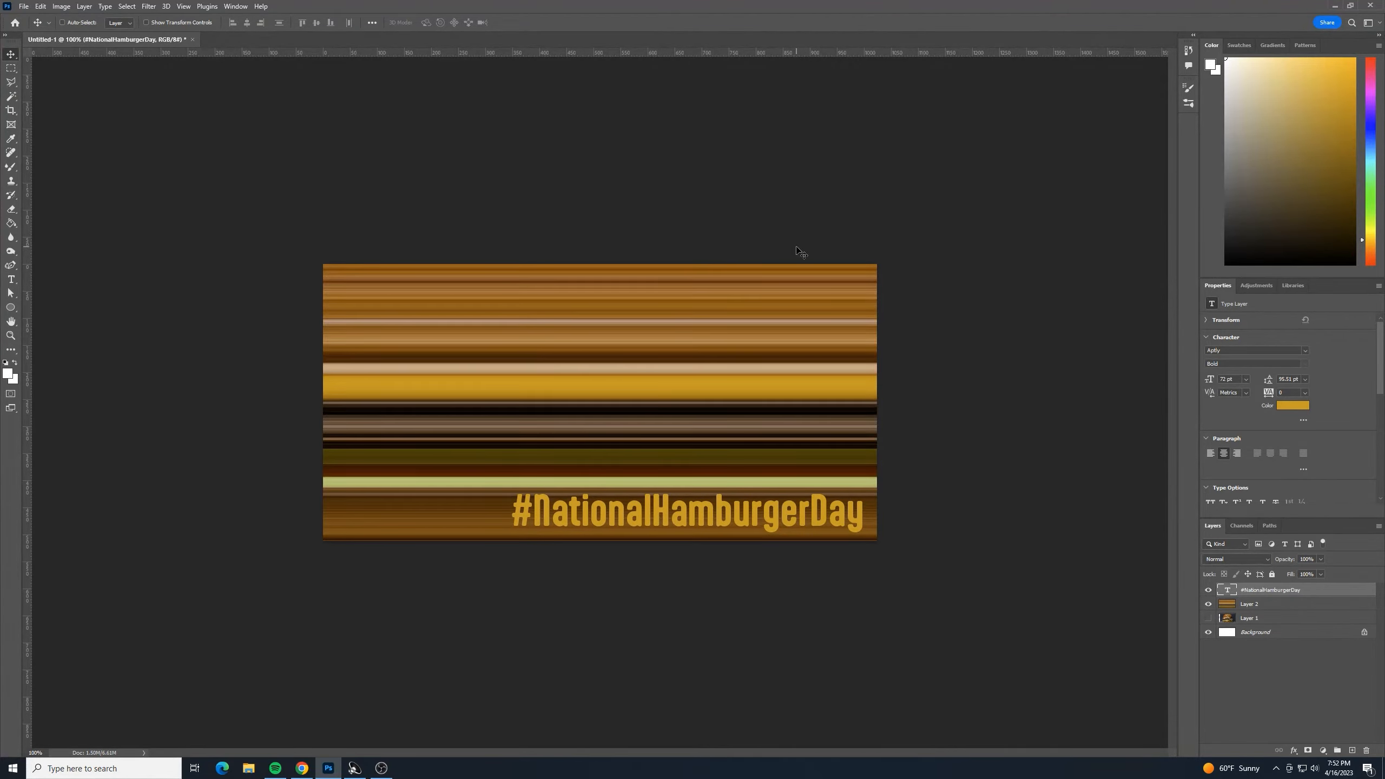
key(Left)
key(Left)
key(Left)
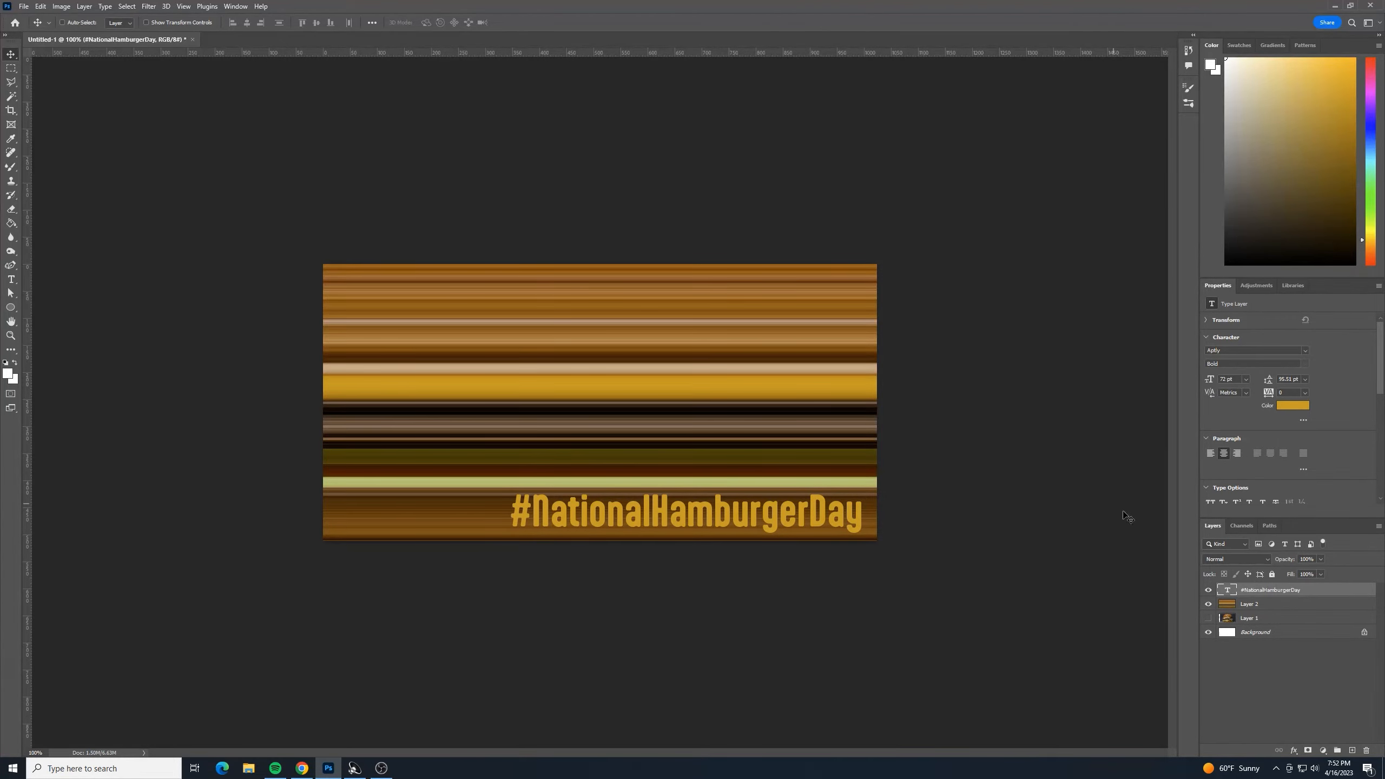
Scale the striped layer up proportionally to about 1100 px wide, extending it beyond the canvas's top-left corner
click(1276, 605)
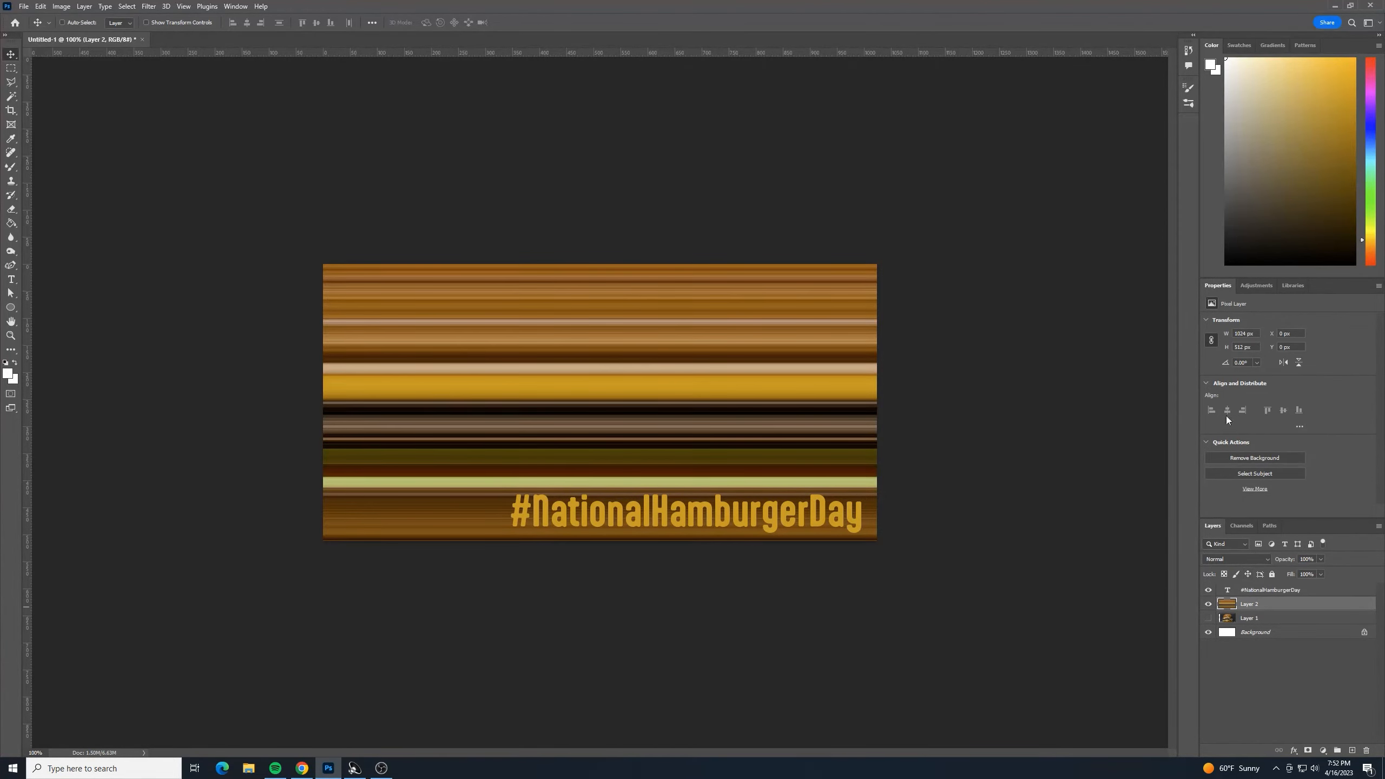
key(ctrl+t)
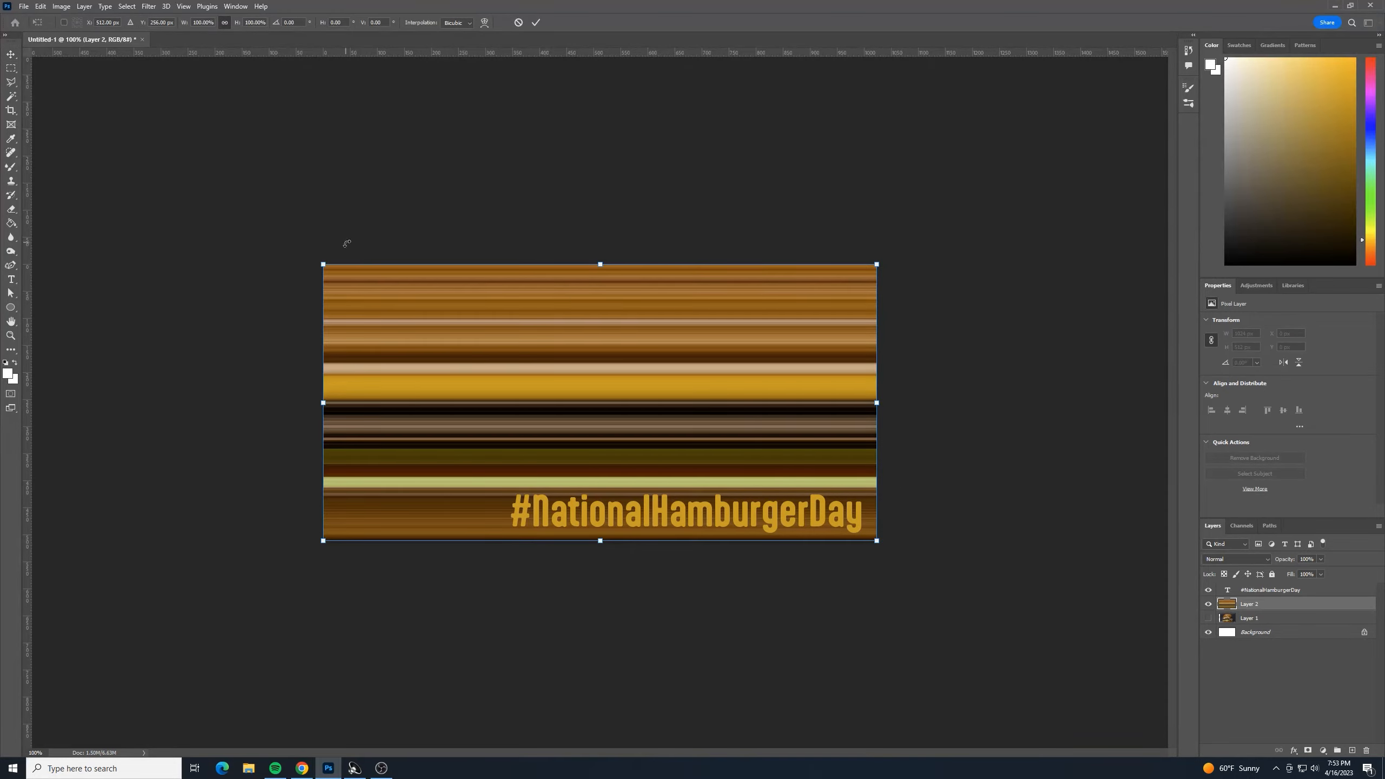
drag(325, 263, 252, 218)
drag(248, 220, 271, 256)
double_click(609, 290)
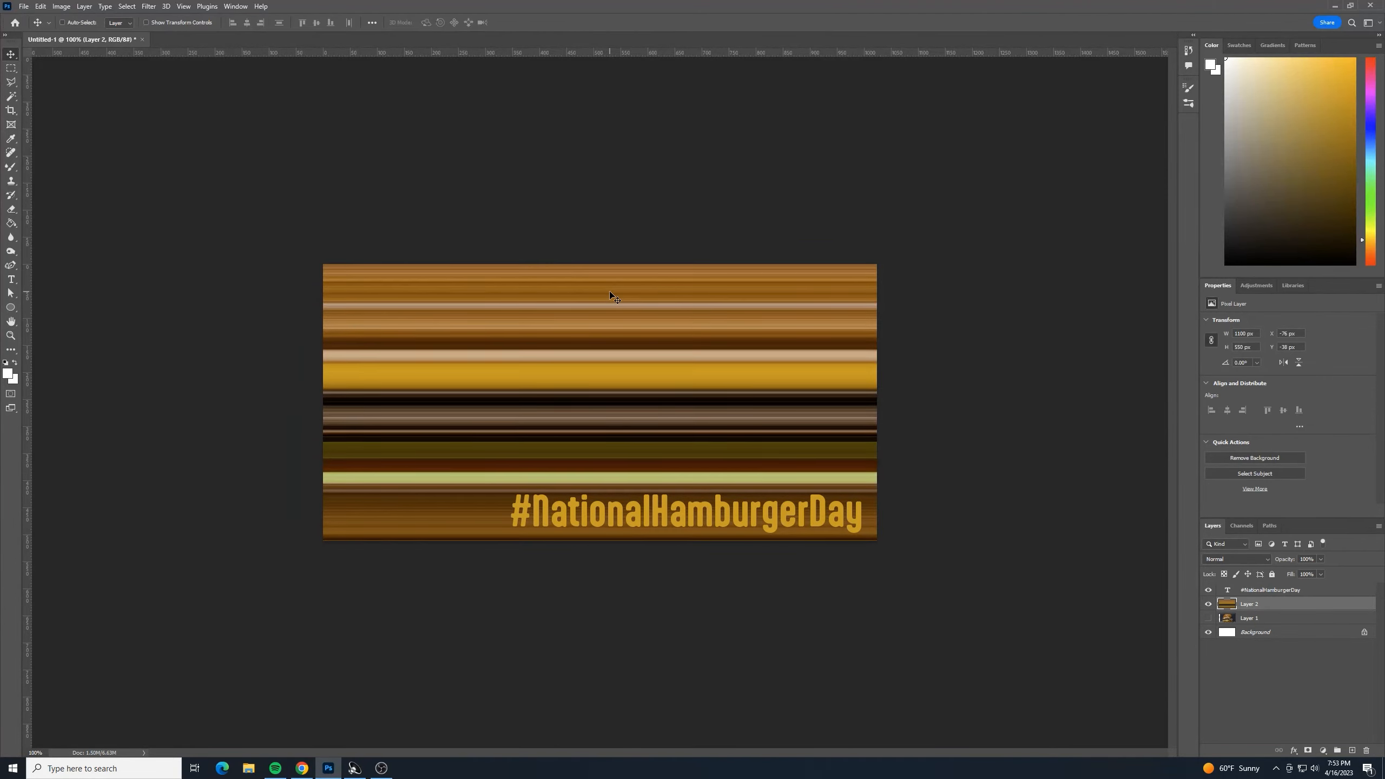
Select the hashtag text layer and nudge it down about 6 px toward the canvas's bottom edge
click(1249, 591)
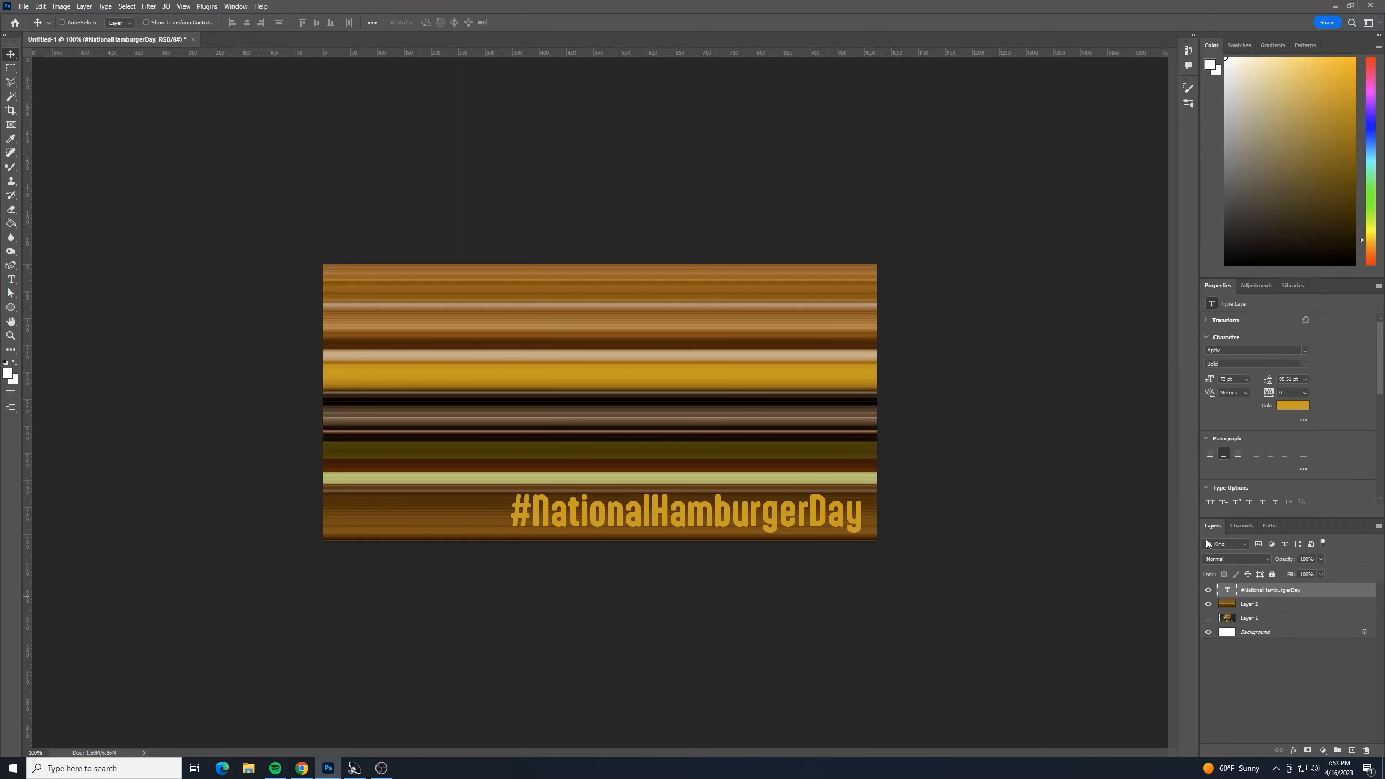
key(Down)
key(Down)
key(Down)
key(Down)
key(Down)
key(Down)
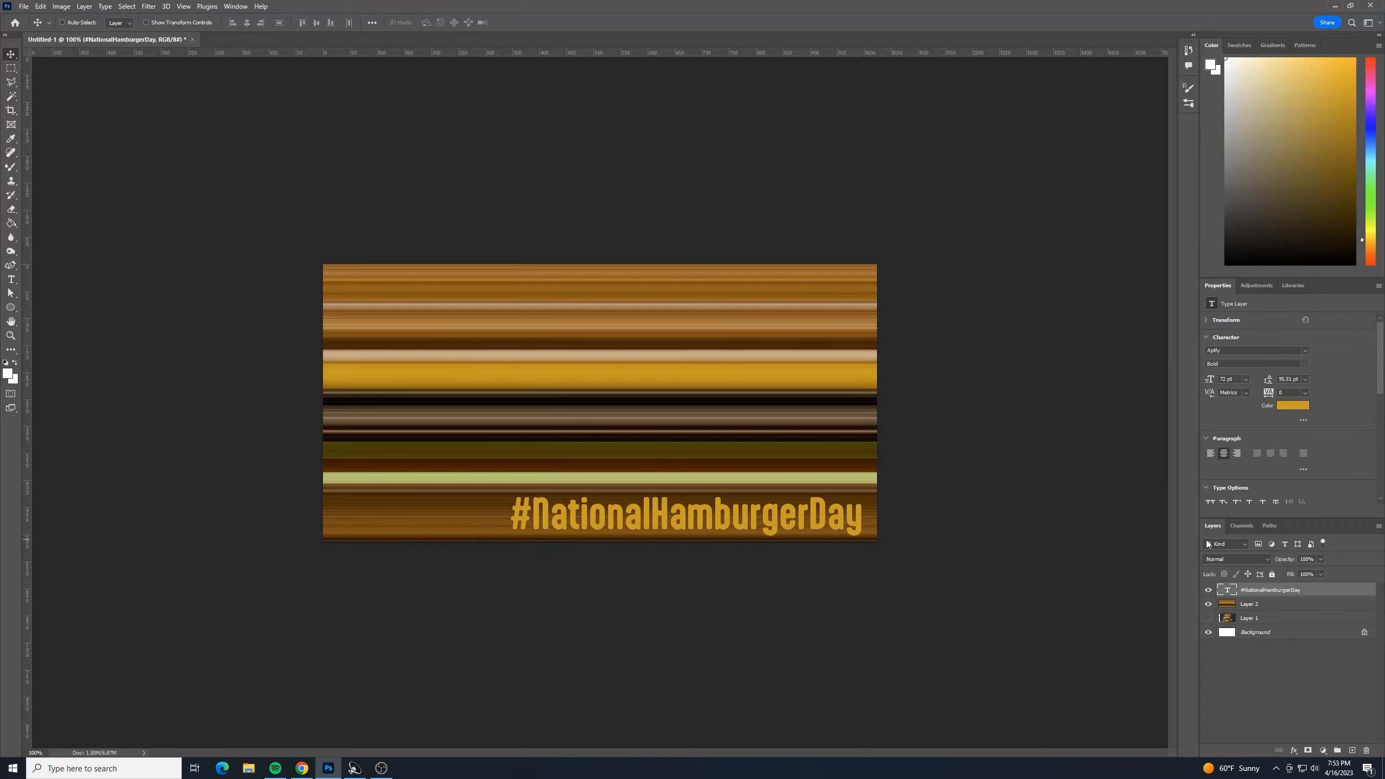
Fine-tune the hashtag text's horizontal position, shifting it about 10 px right toward the canvas's right edge
key(Right)
key(Right)
key(Right)
key(Right)
key(Right)
key(Right)
key(Right)
key(Left)
key(Left)
key(Left)
key(Left)
key(Left)
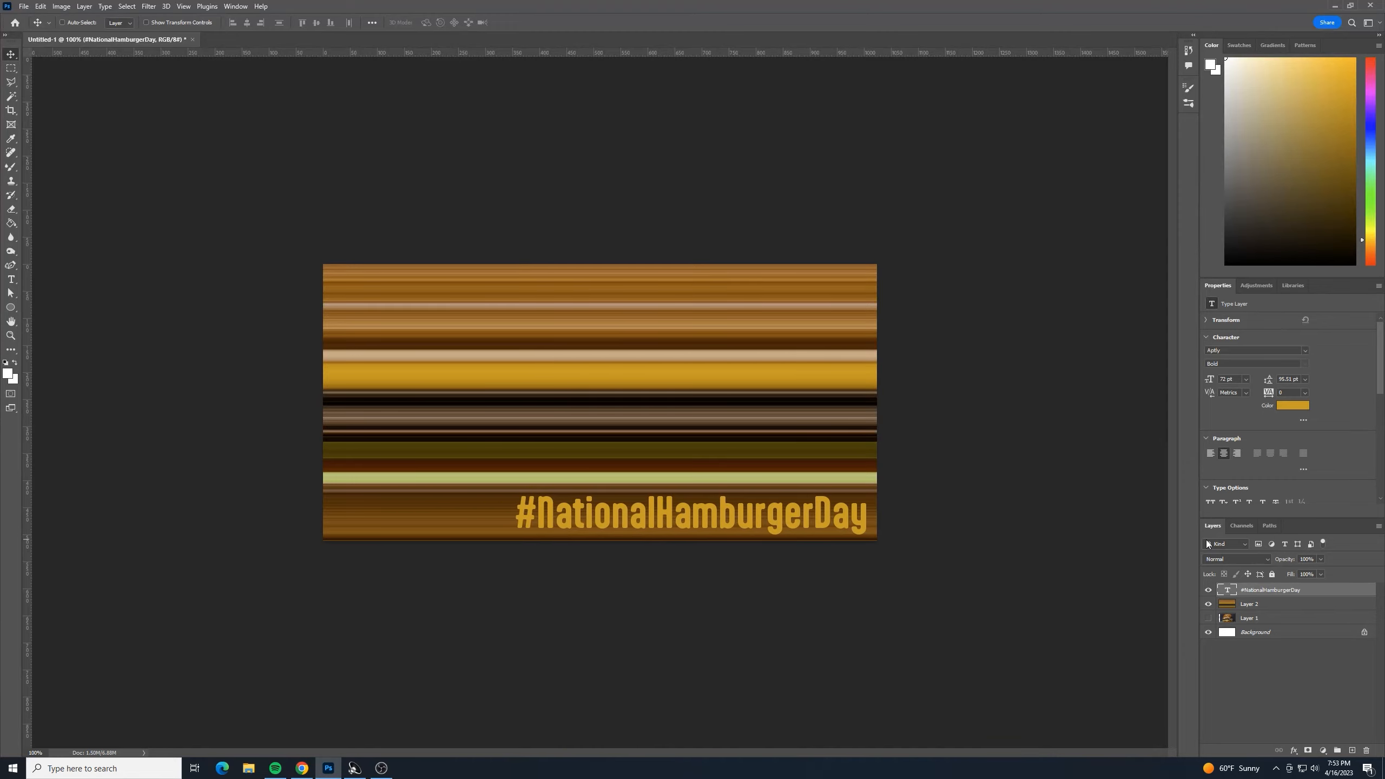